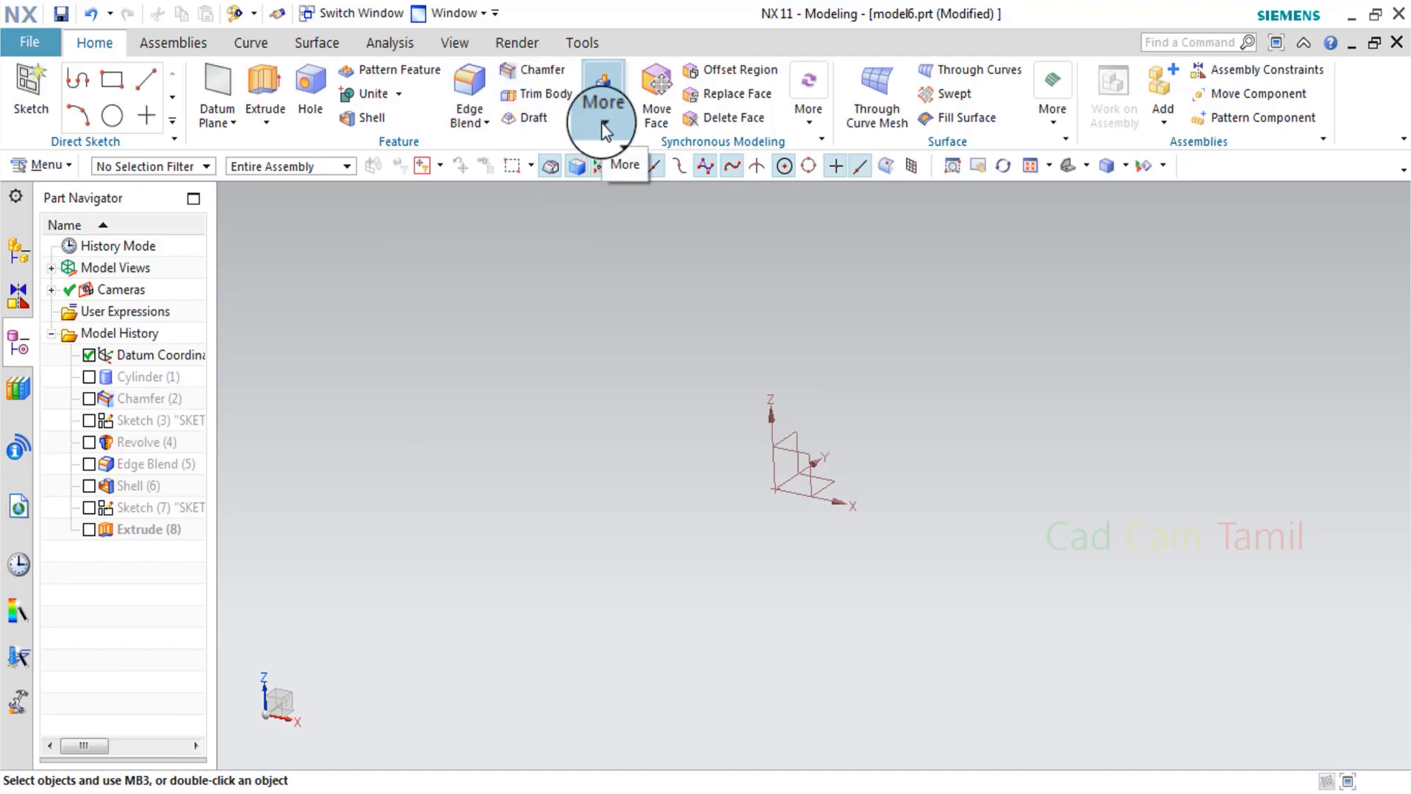
- Examine the Scale Body types and the body, axis and scale factor settings, leaving without scaling anything
{"action": "left_click", "coordinate": [604, 126]}
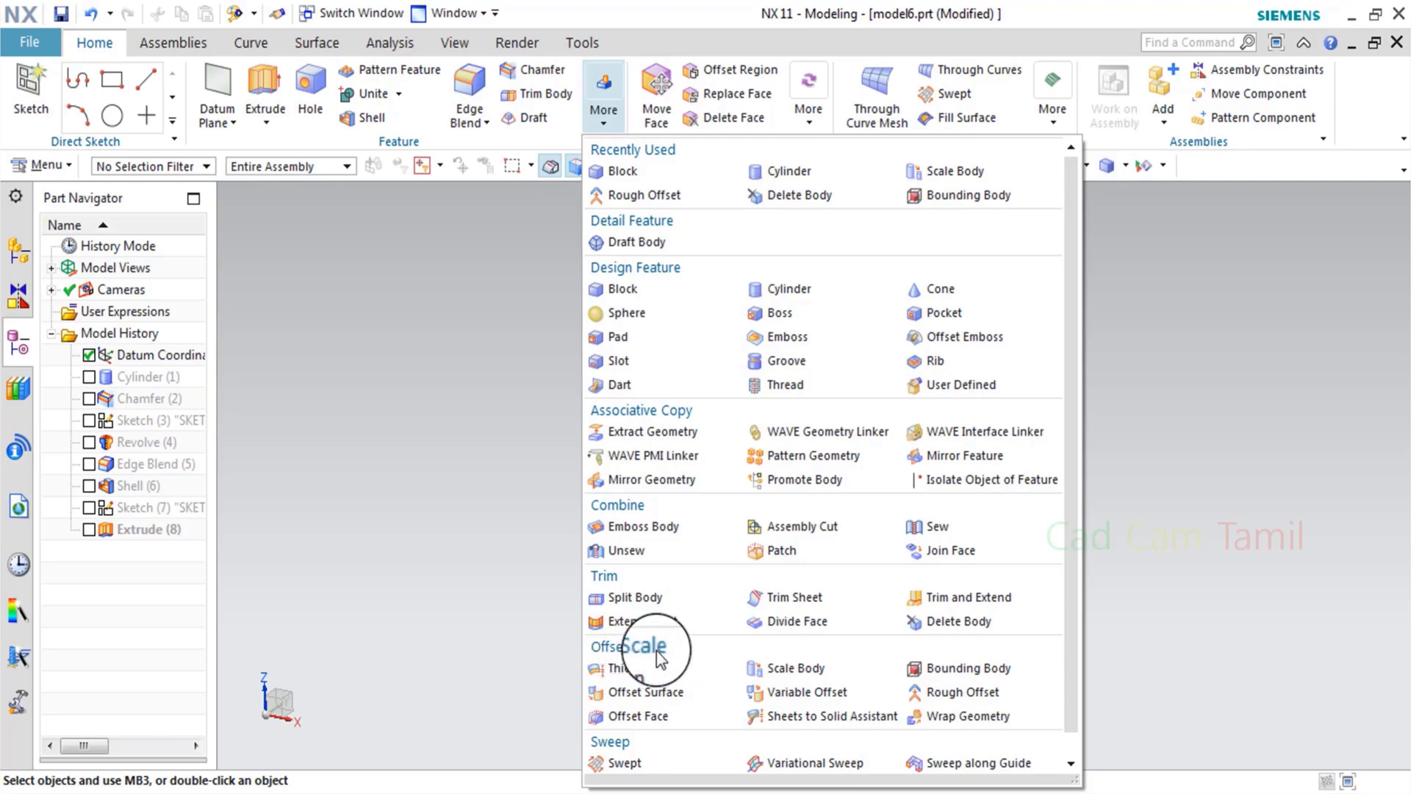
{"action": "left_click", "coordinate": [829, 675]}
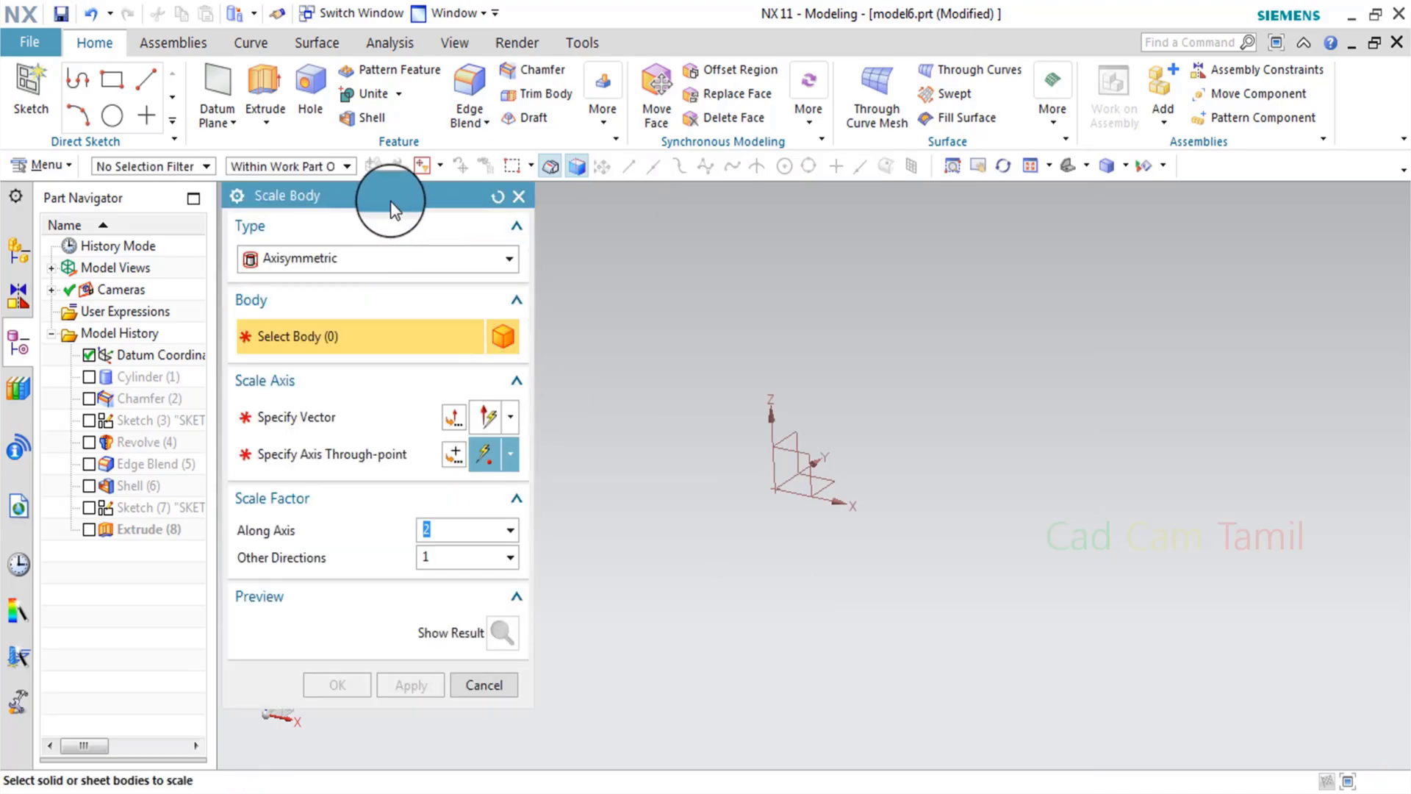
{"action": "left_click_drag", "start_coordinate": [391, 201], "coordinate": [477, 201]}
{"action": "left_click", "coordinate": [438, 259]}
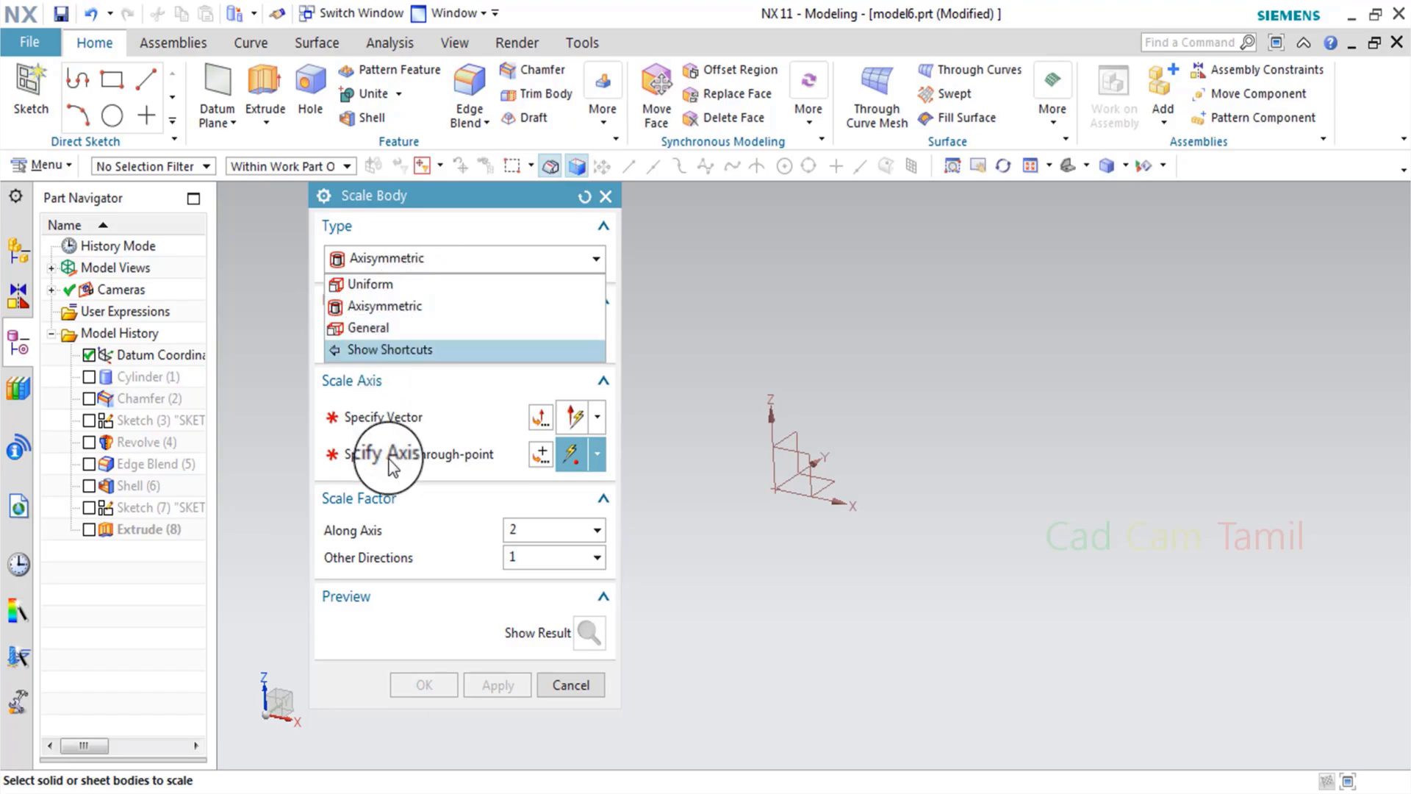
{"action": "left_click", "coordinate": [438, 259]}
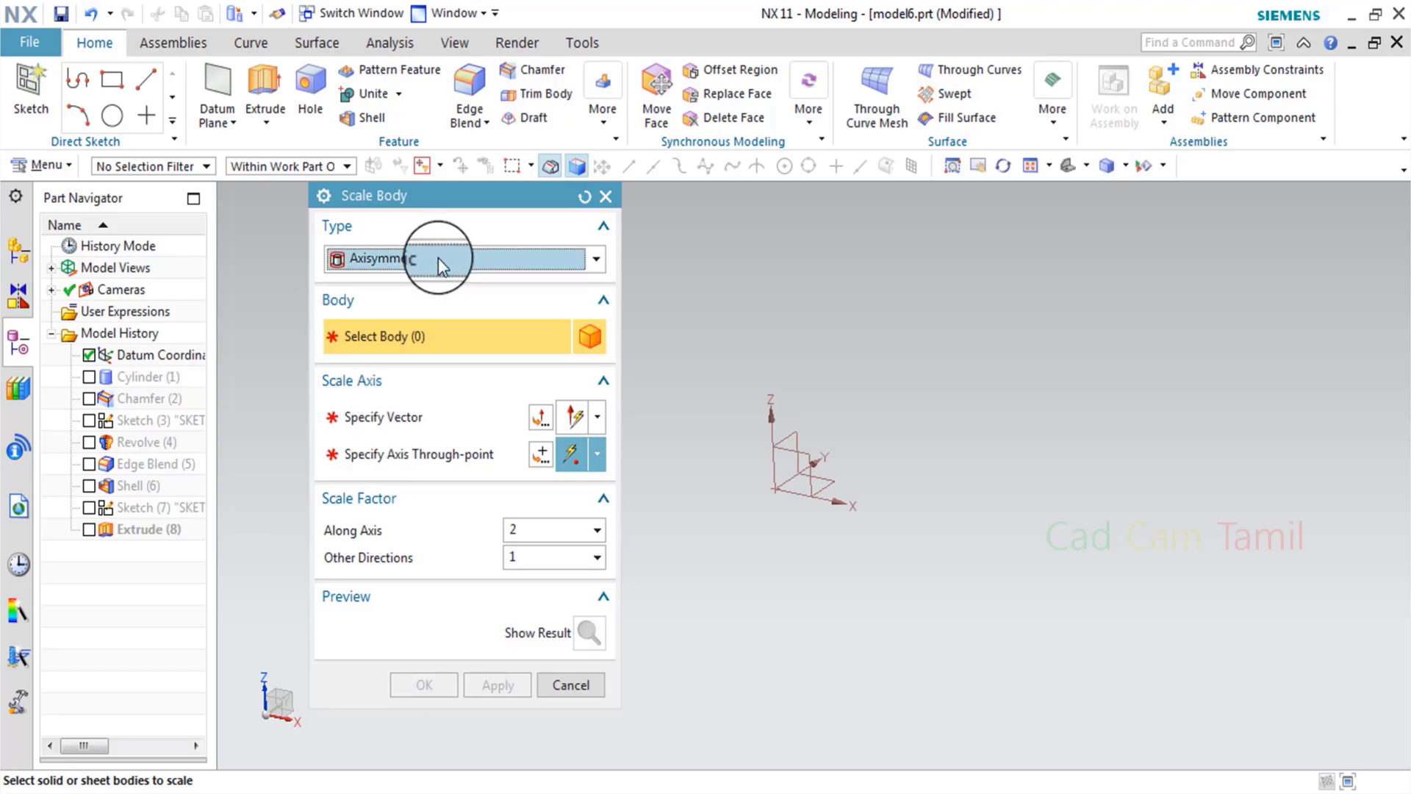
{"action": "left_click", "coordinate": [603, 300]}
{"action": "left_click", "coordinate": [601, 328]}
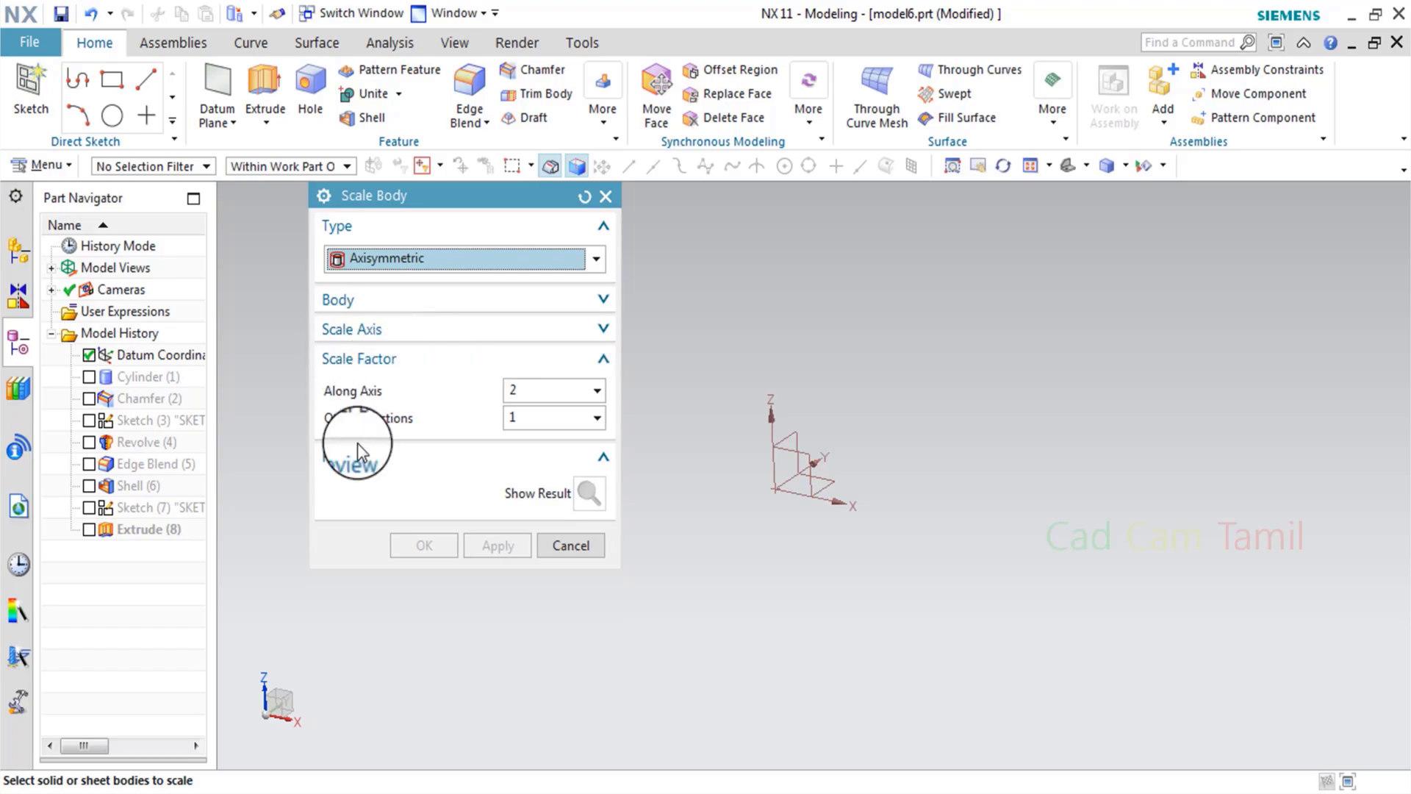
{"action": "left_click", "coordinate": [367, 359]}
{"action": "left_click", "coordinate": [585, 395]}
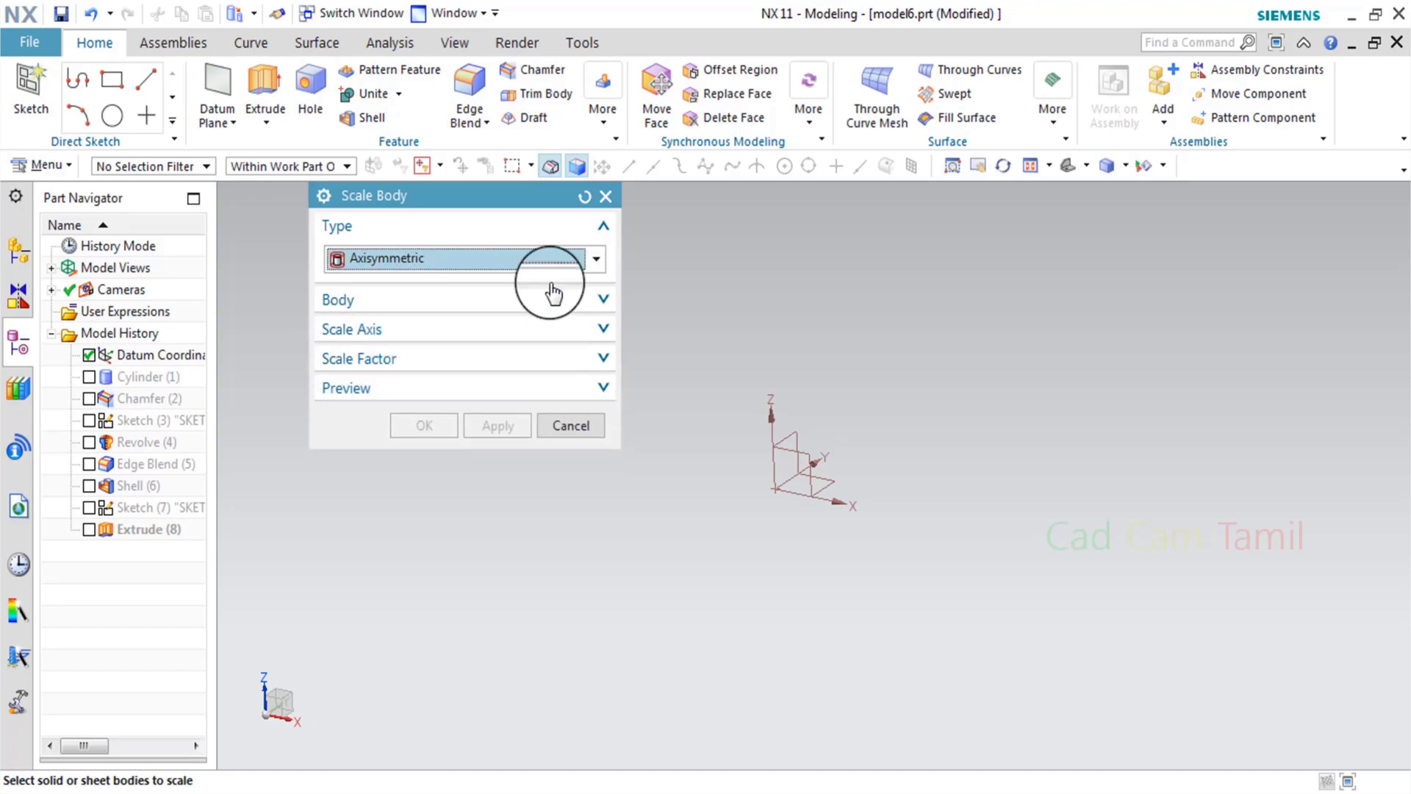
{"action": "left_click", "coordinate": [553, 257]}
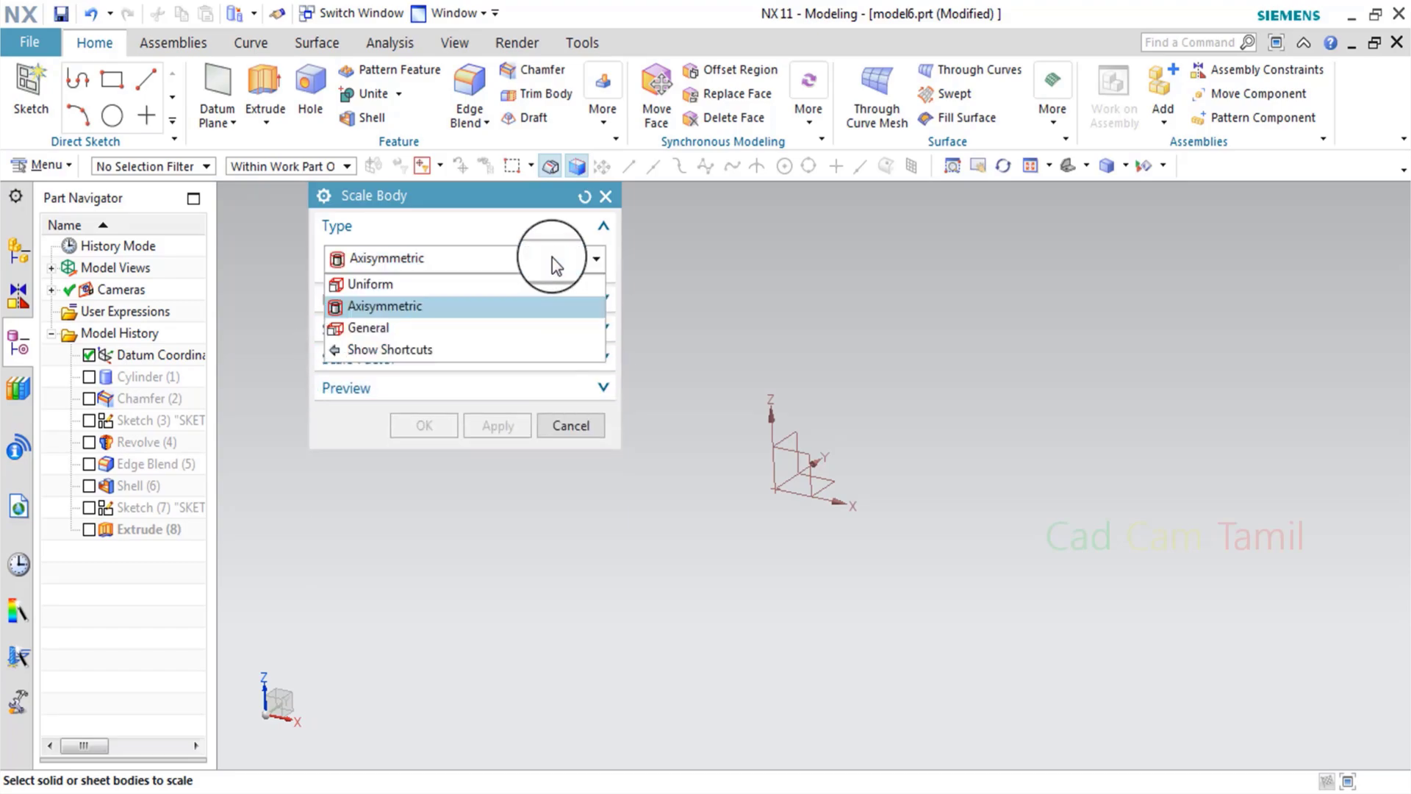
{"action": "left_click", "coordinate": [602, 197]}
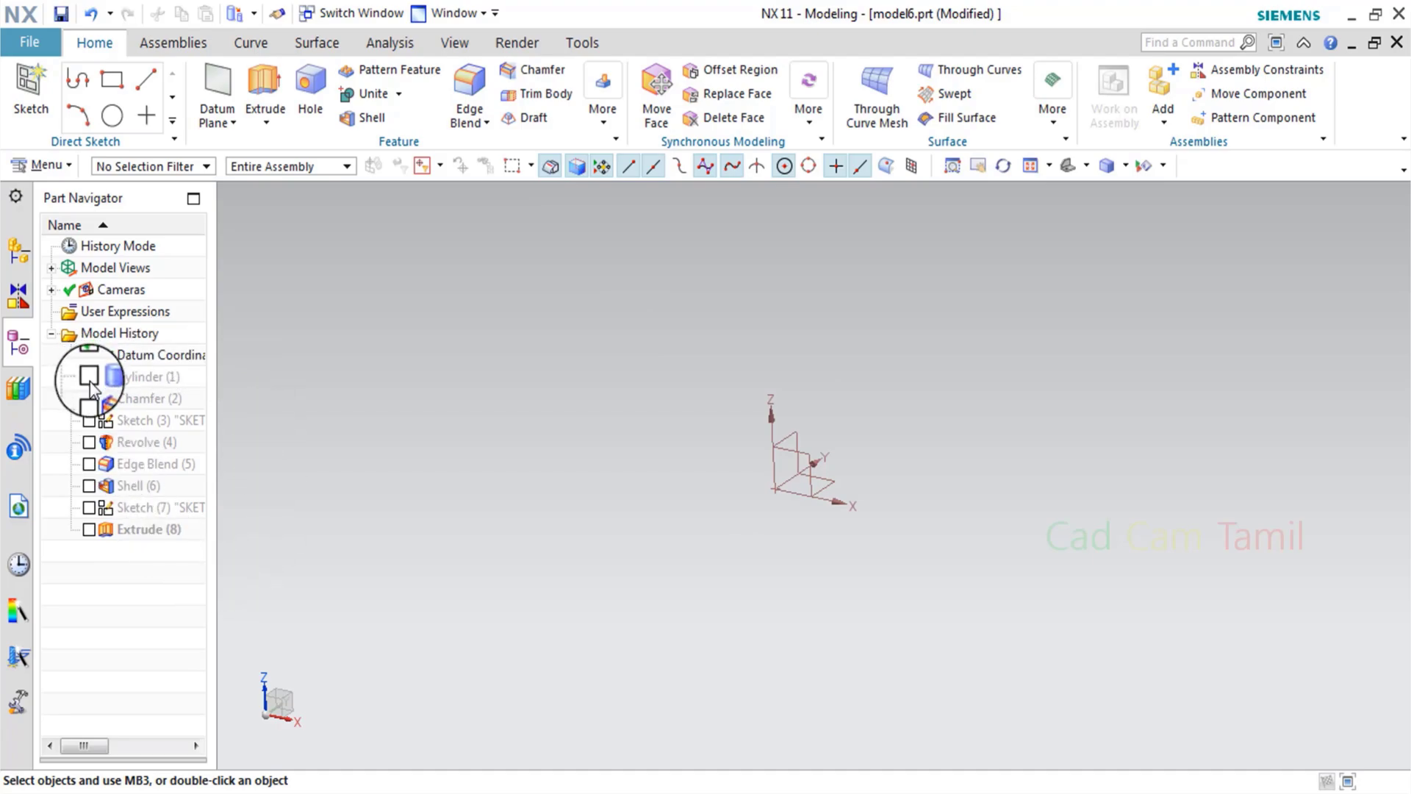
- Unsuppress the Cylinder and Chamfer features in the model history
{"action": "left_click", "coordinate": [89, 377]}
{"action": "left_click", "coordinate": [88, 398]}
{"action": "middle_click_drag", "start_coordinate": [451, 382], "coordinate": [505, 426]}
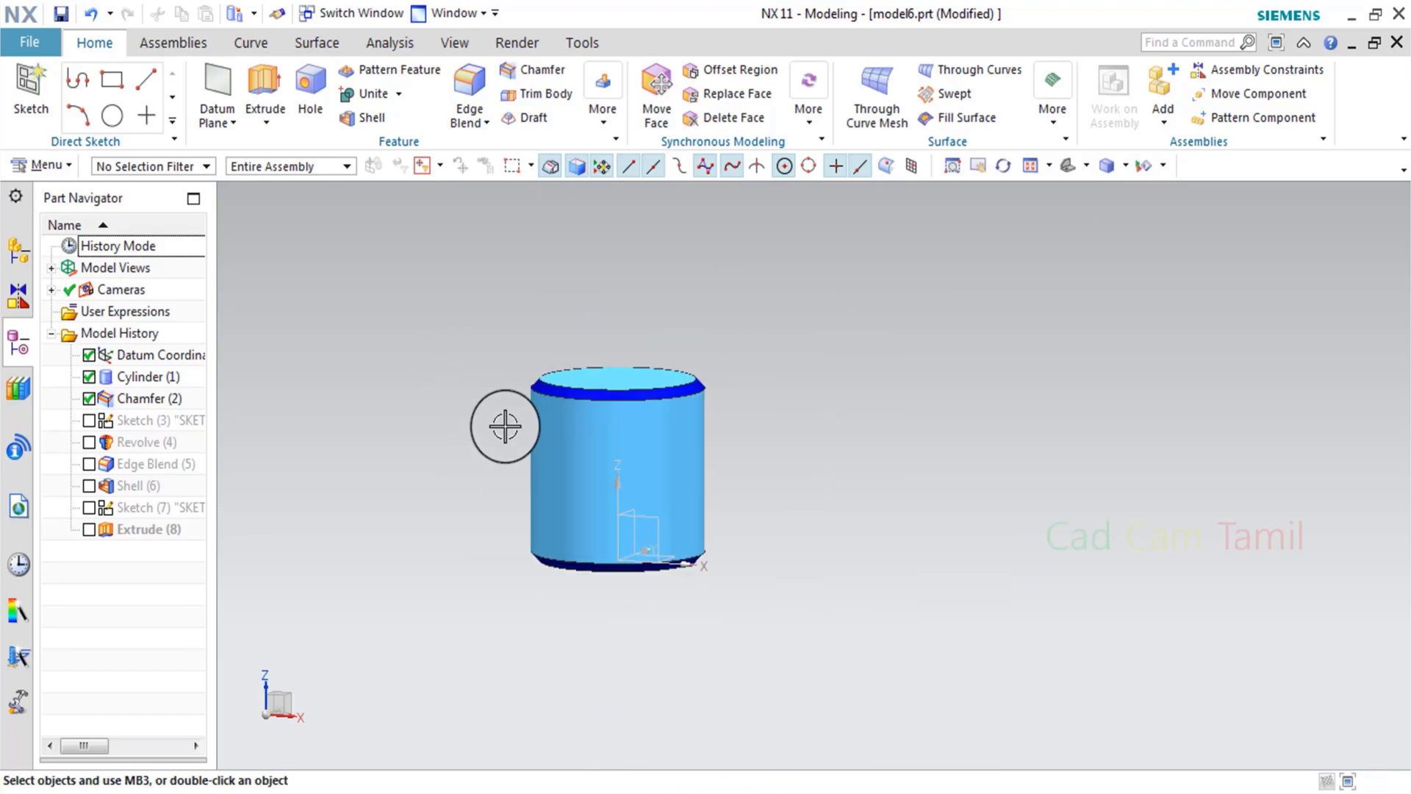
{"action": "scroll", "coordinate": [507, 429], "scroll_direction": "up", "scroll_amount": 3}
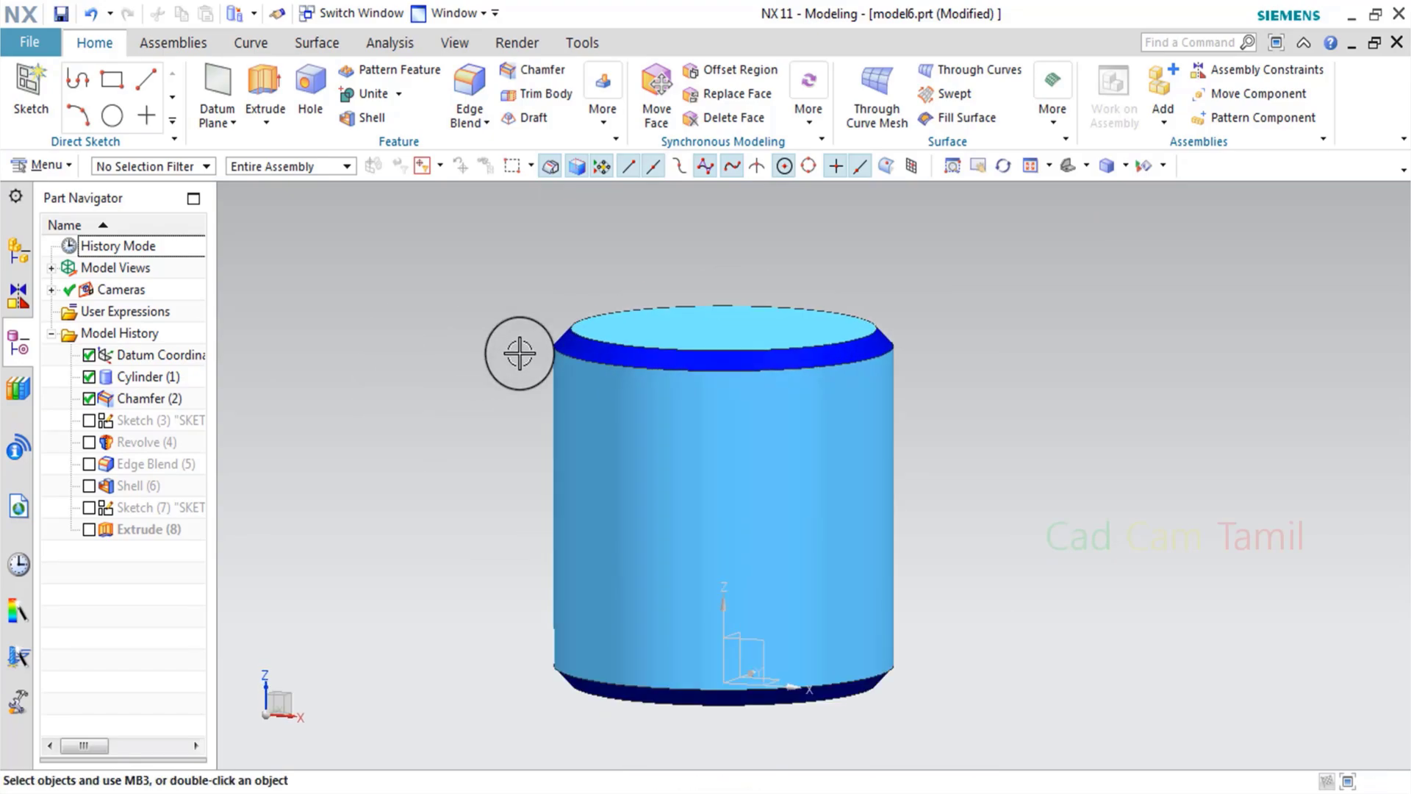
{"action": "left_click", "coordinate": [610, 109]}
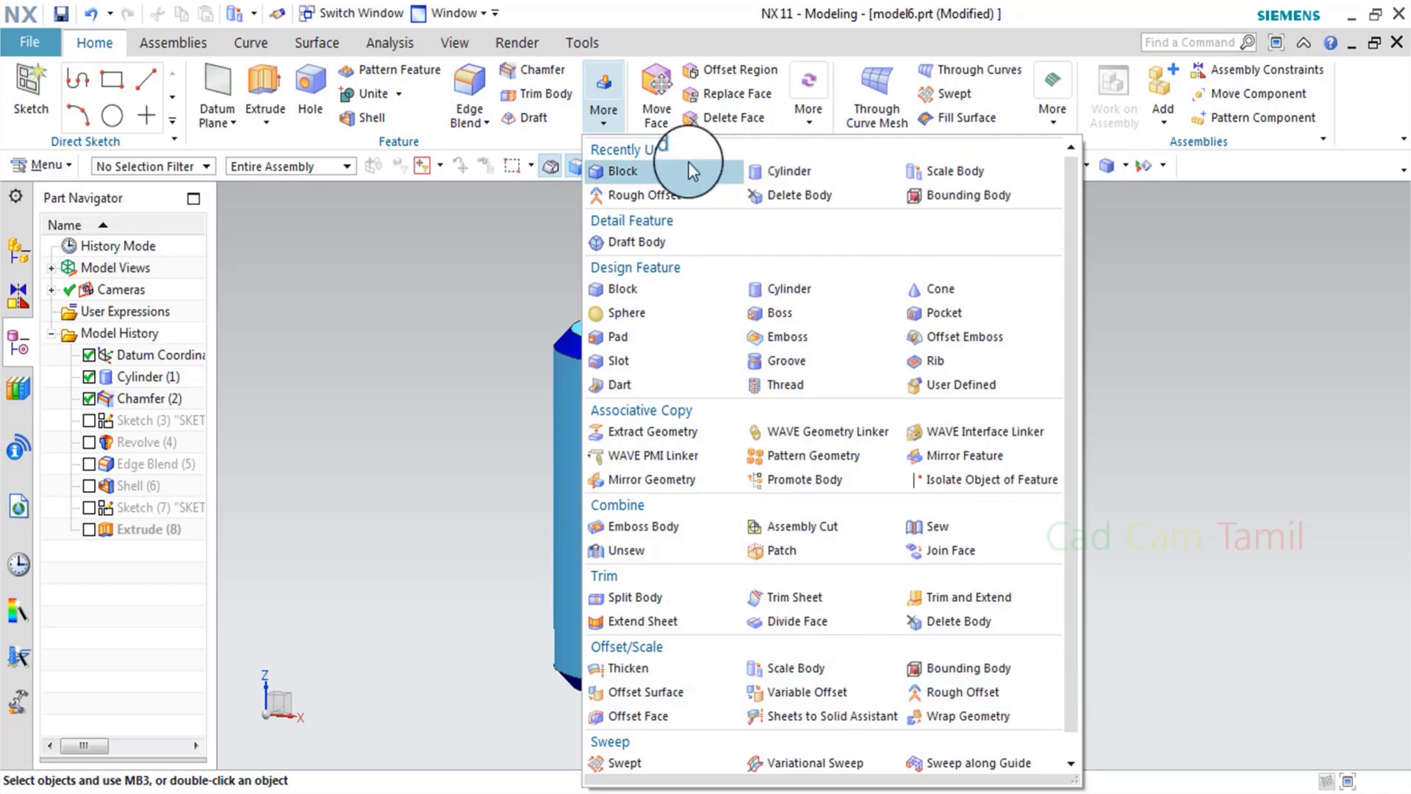
{"action": "left_click", "coordinate": [944, 170]}
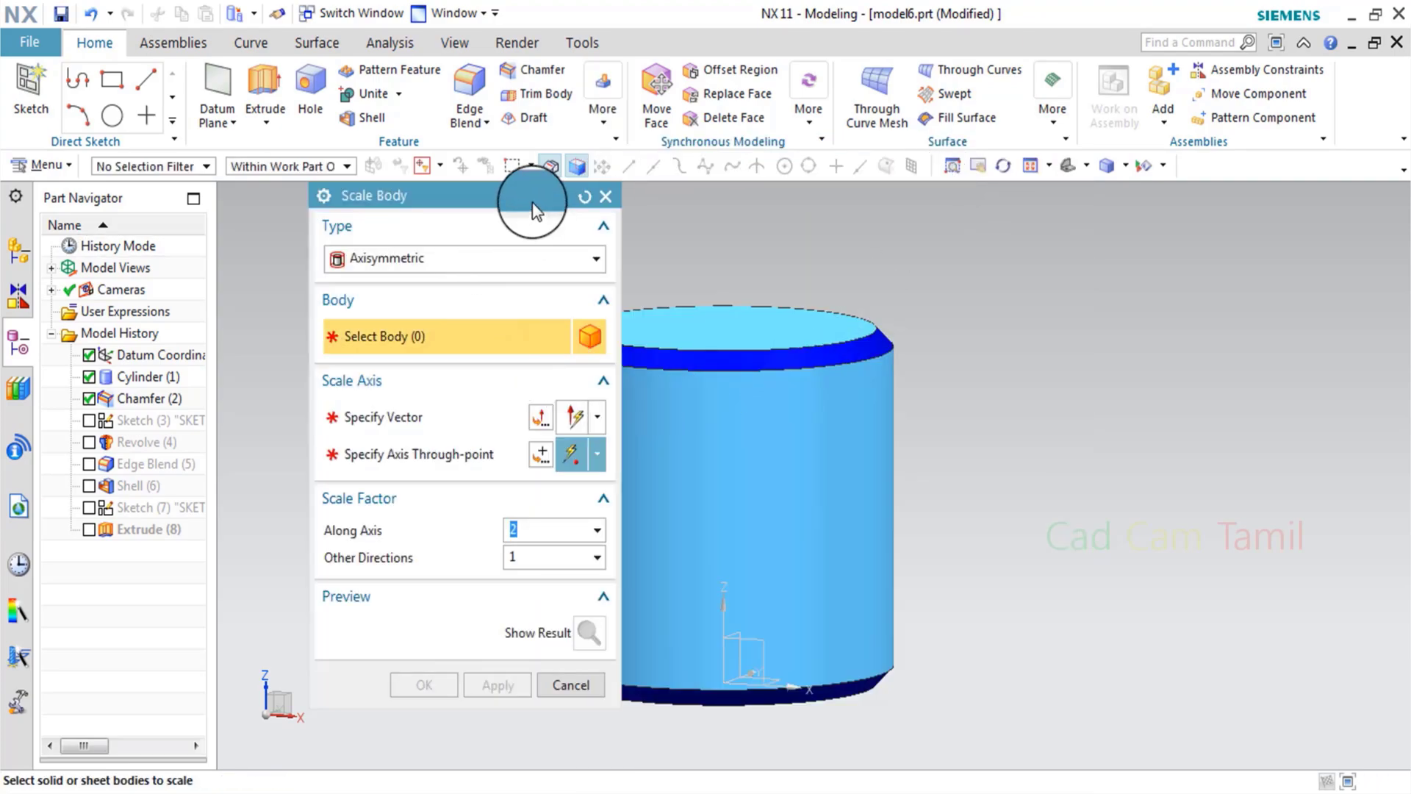
{"action": "left_click_drag", "start_coordinate": [535, 195], "coordinate": [382, 196]}
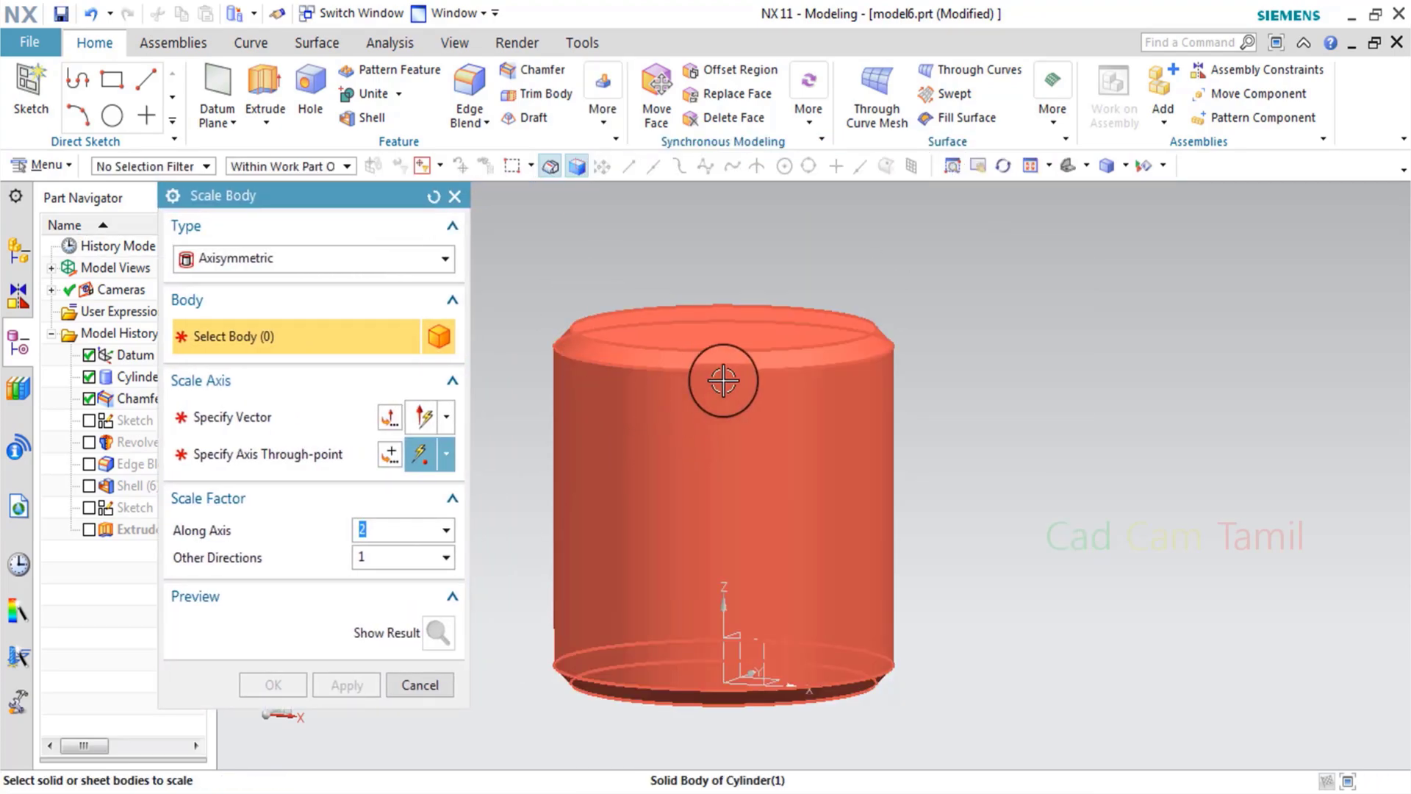
{"action": "left_click", "coordinate": [439, 685]}
- Check the diameter and height in the Cylinder feature's definition without changing them
{"action": "double_click", "coordinate": [718, 529]}
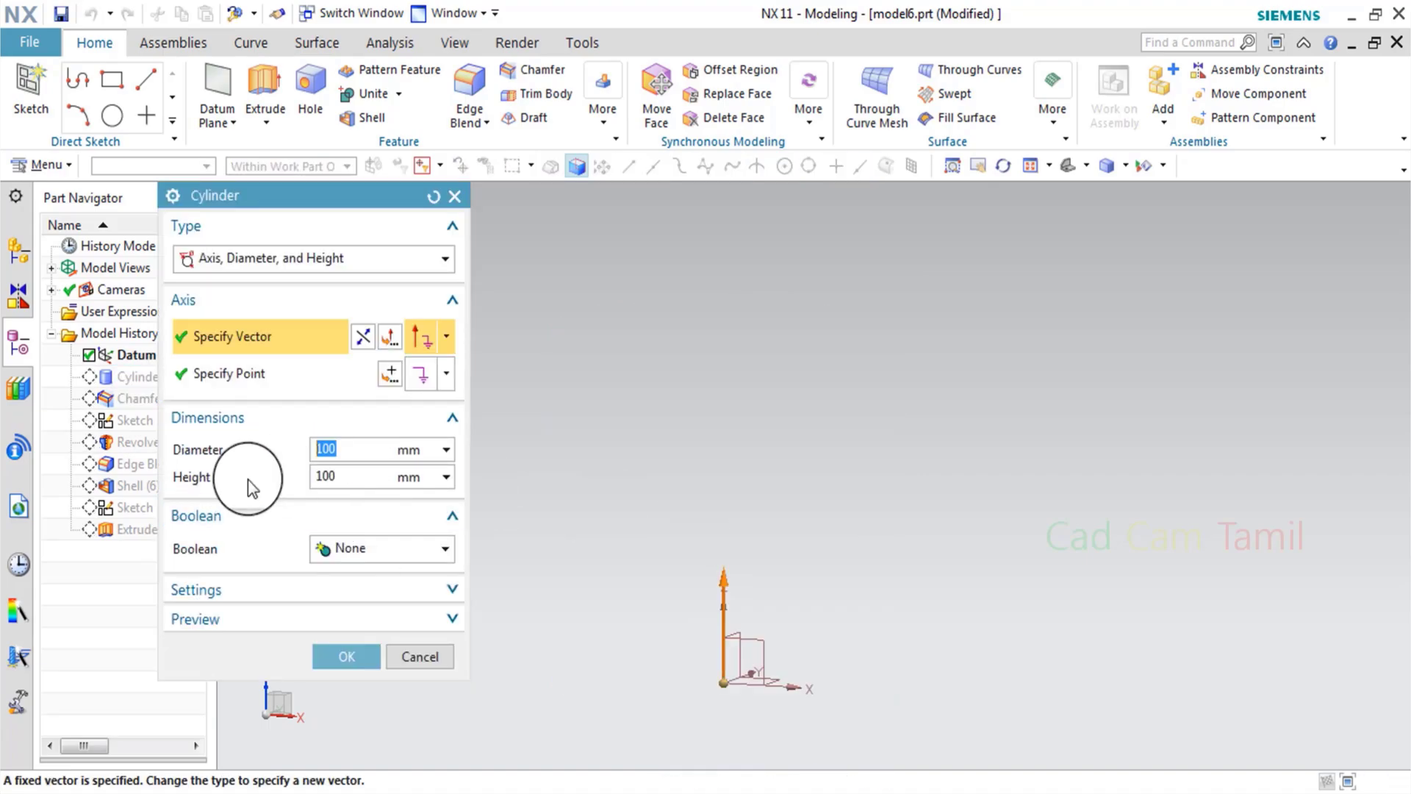
{"action": "left_click", "coordinate": [416, 656]}
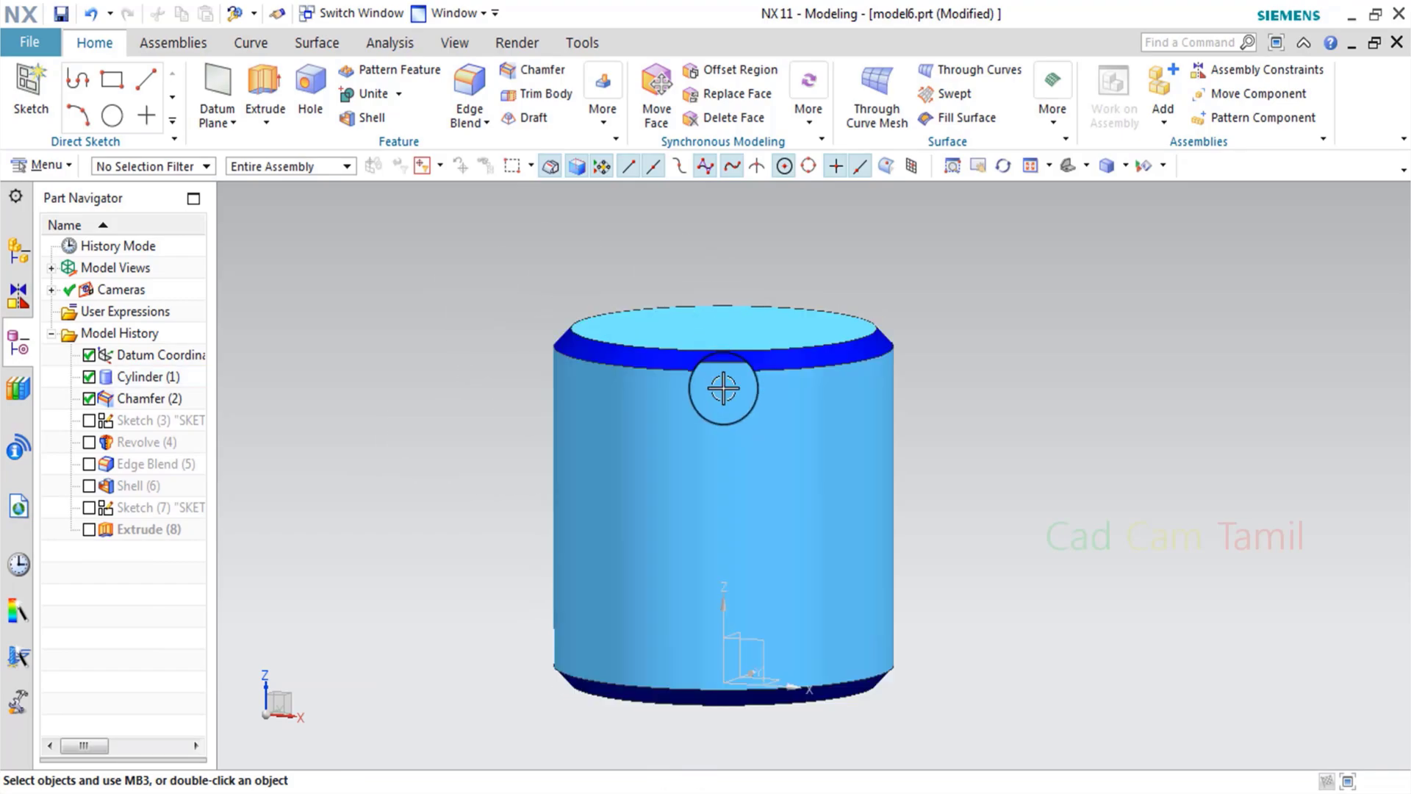
- Start a Uniform Scale Body operation on the chamfered cylinder body
{"action": "left_click", "coordinate": [604, 141]}
{"action": "left_click", "coordinate": [923, 174]}
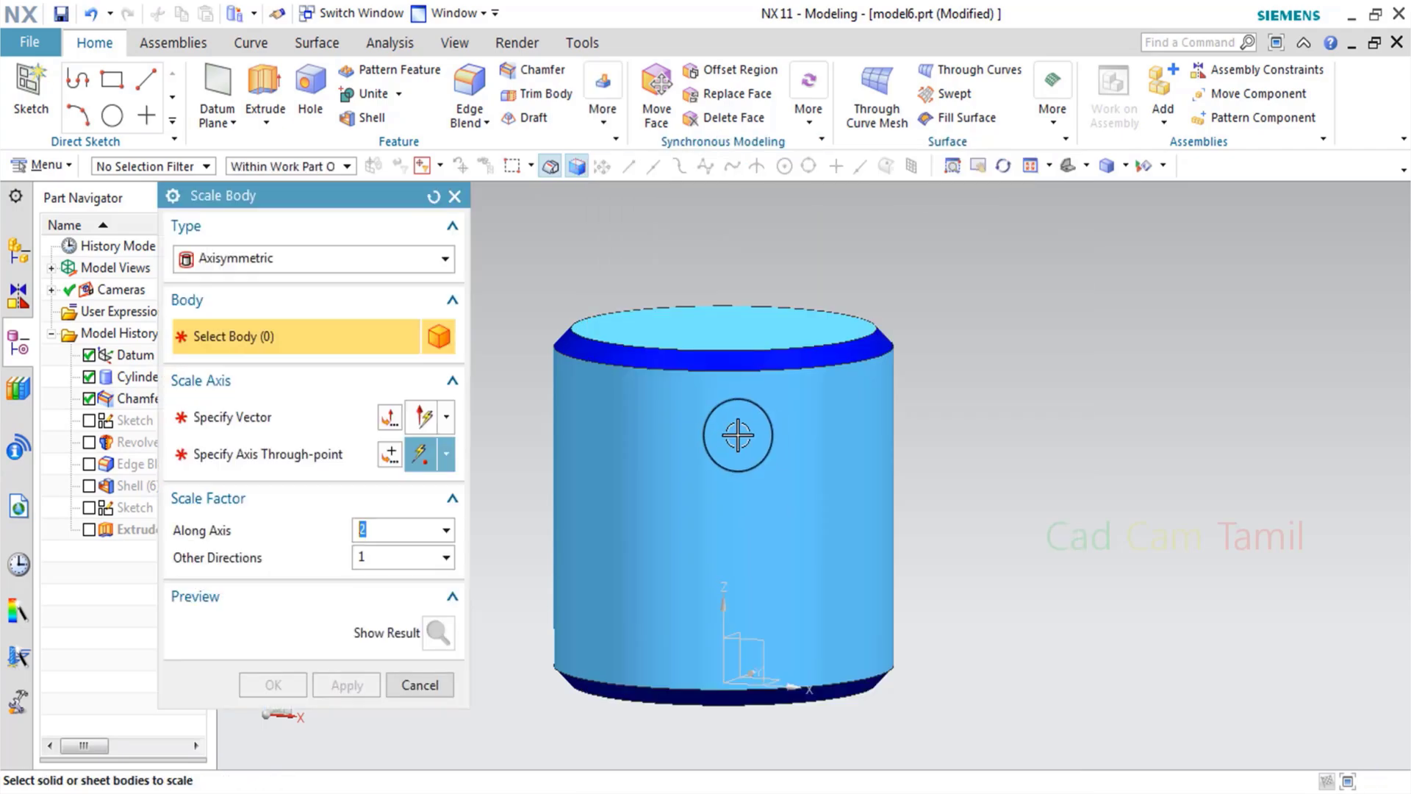
{"action": "left_click", "coordinate": [397, 259]}
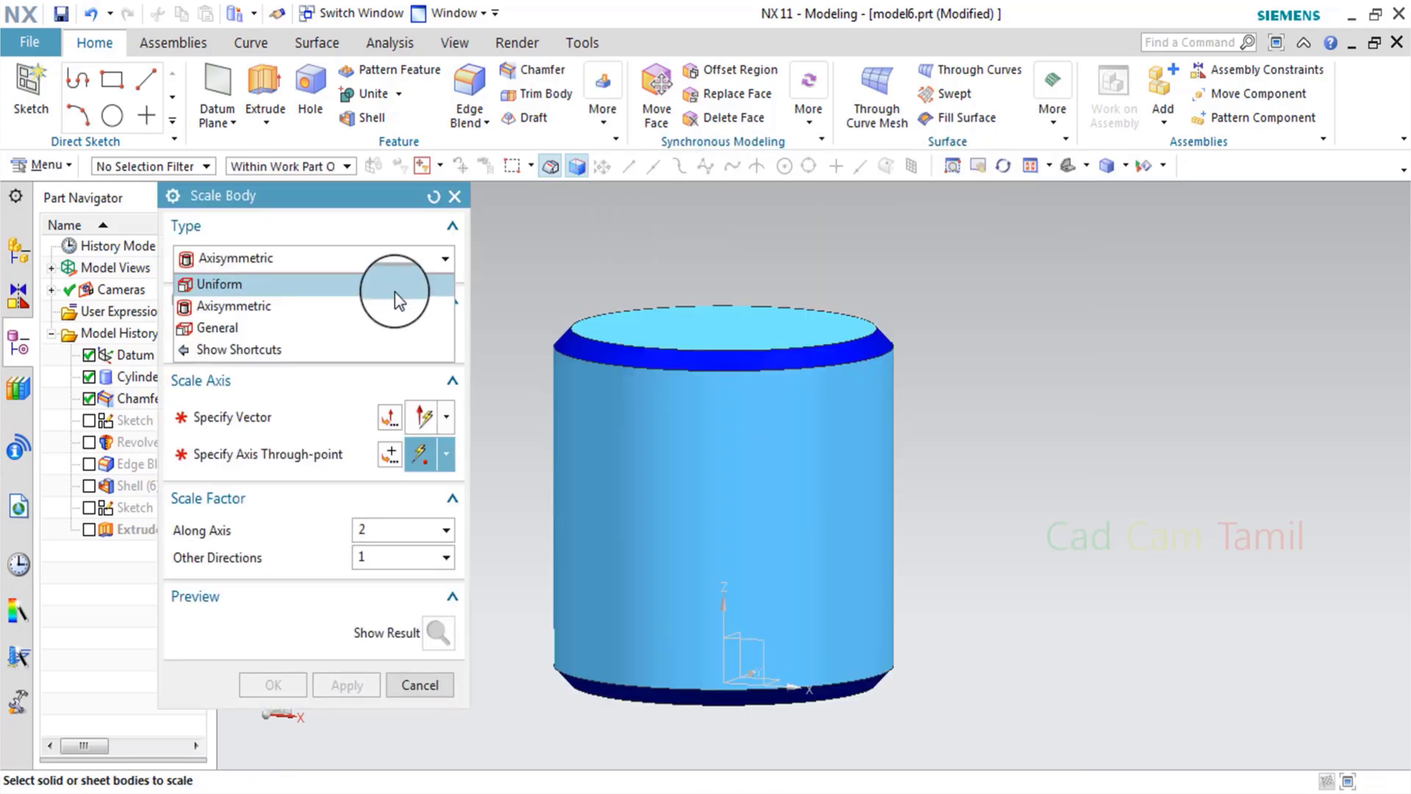
{"action": "left_click", "coordinate": [228, 283]}
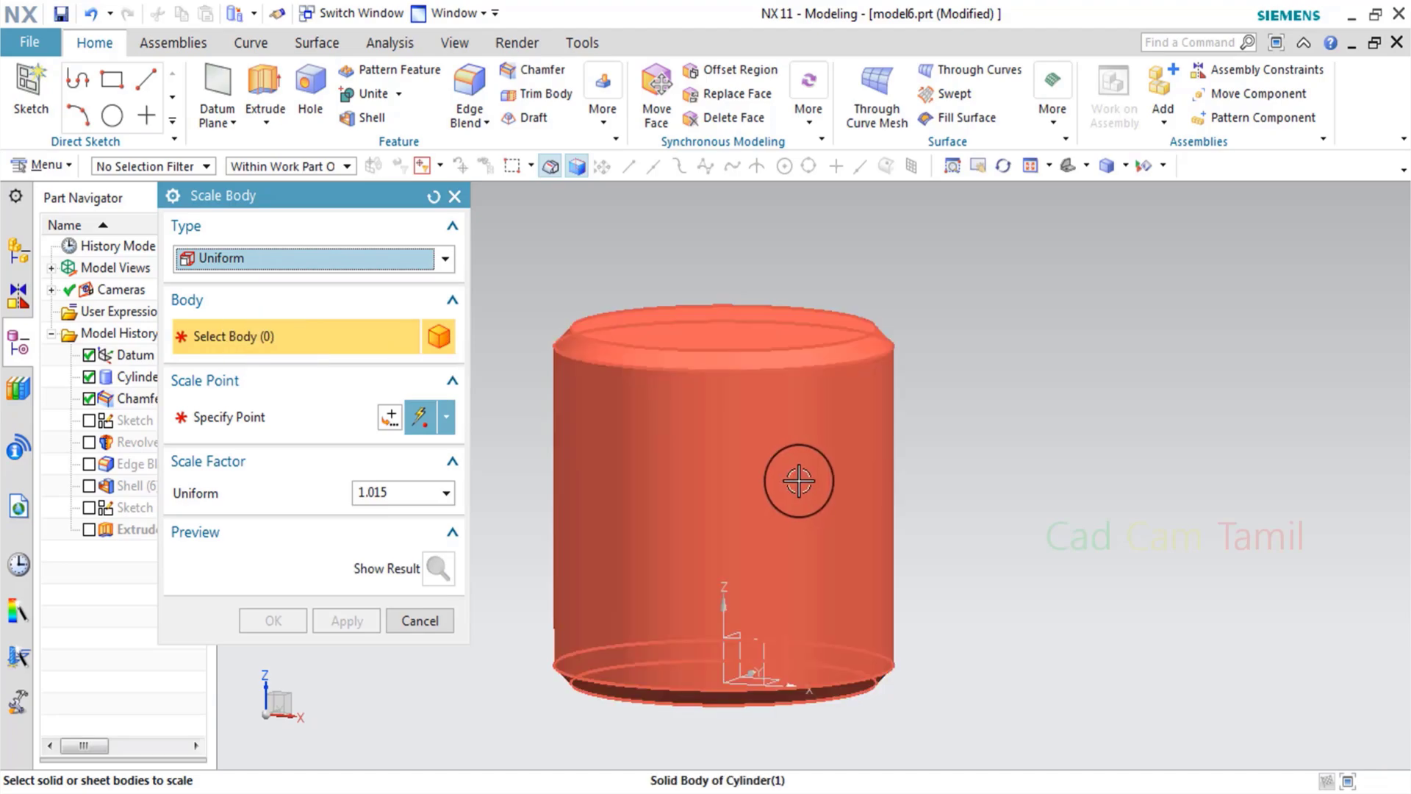
{"action": "left_click", "coordinate": [799, 478]}
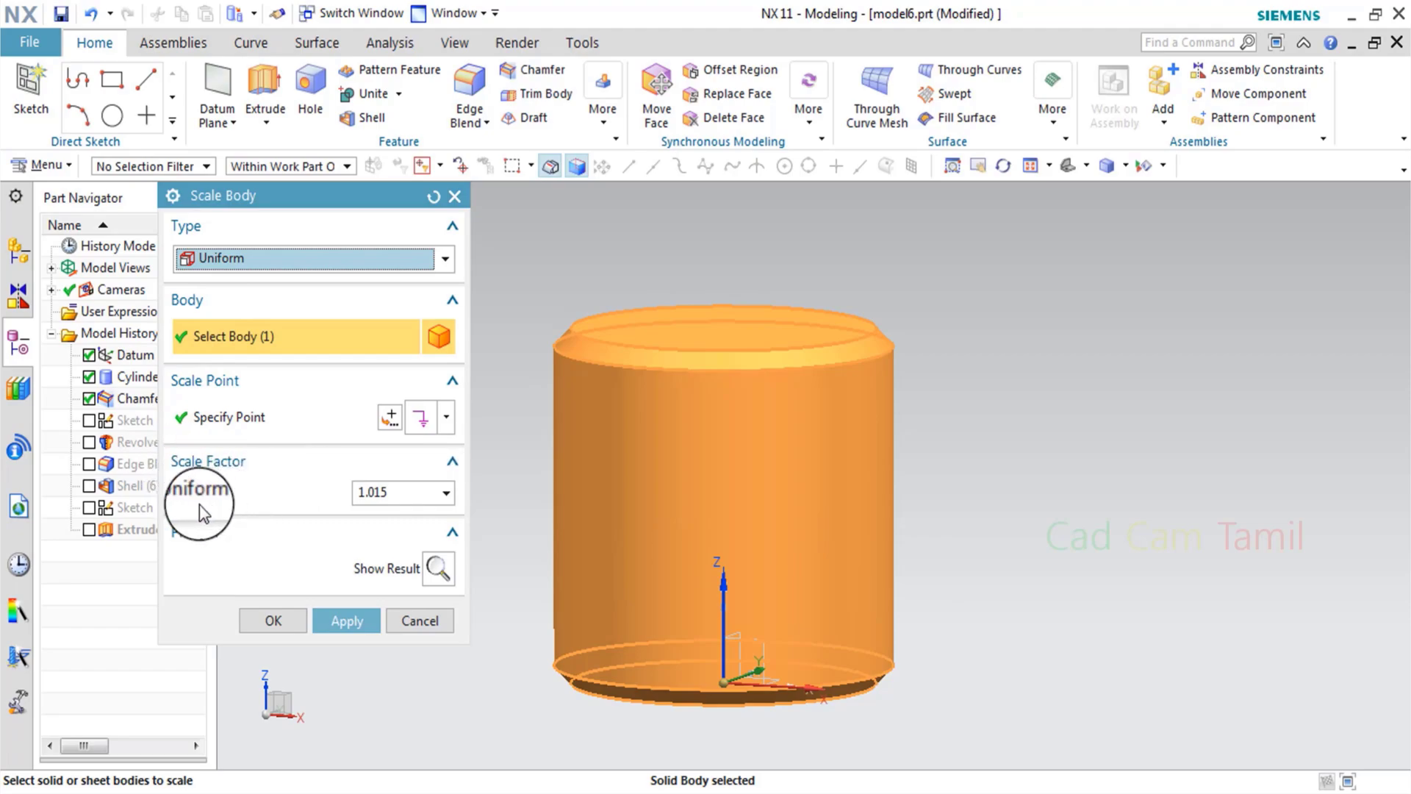
- Set the uniform scale factor to 2, preview the result and apply the scaling to the cylinder
{"action": "double_click", "coordinate": [404, 492]}
{"action": "key", "text": "BackSpace"}
{"action": "type", "text": "2"}
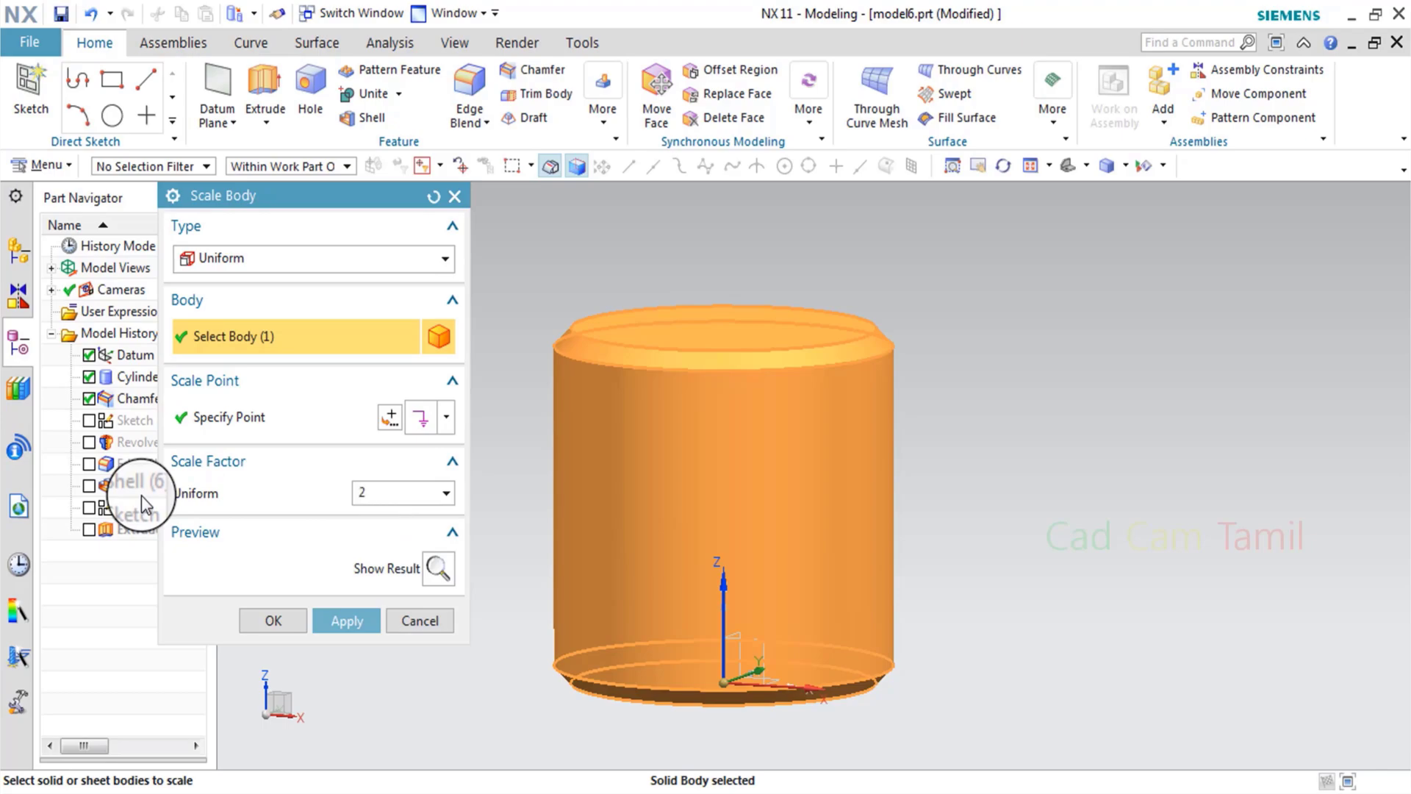
{"action": "left_click", "coordinate": [443, 566]}
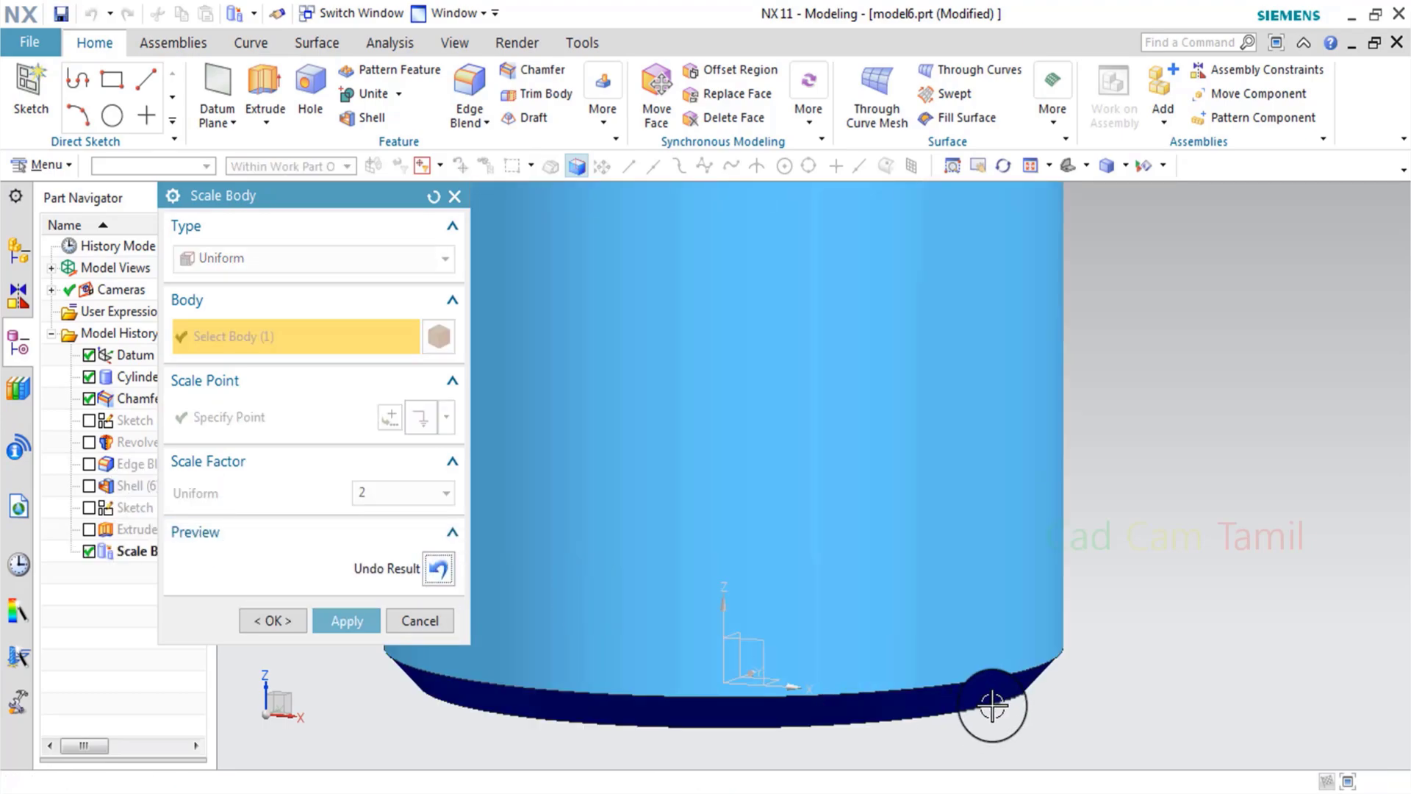
{"action": "left_click", "coordinate": [351, 620]}
{"action": "left_click", "coordinate": [421, 620]}
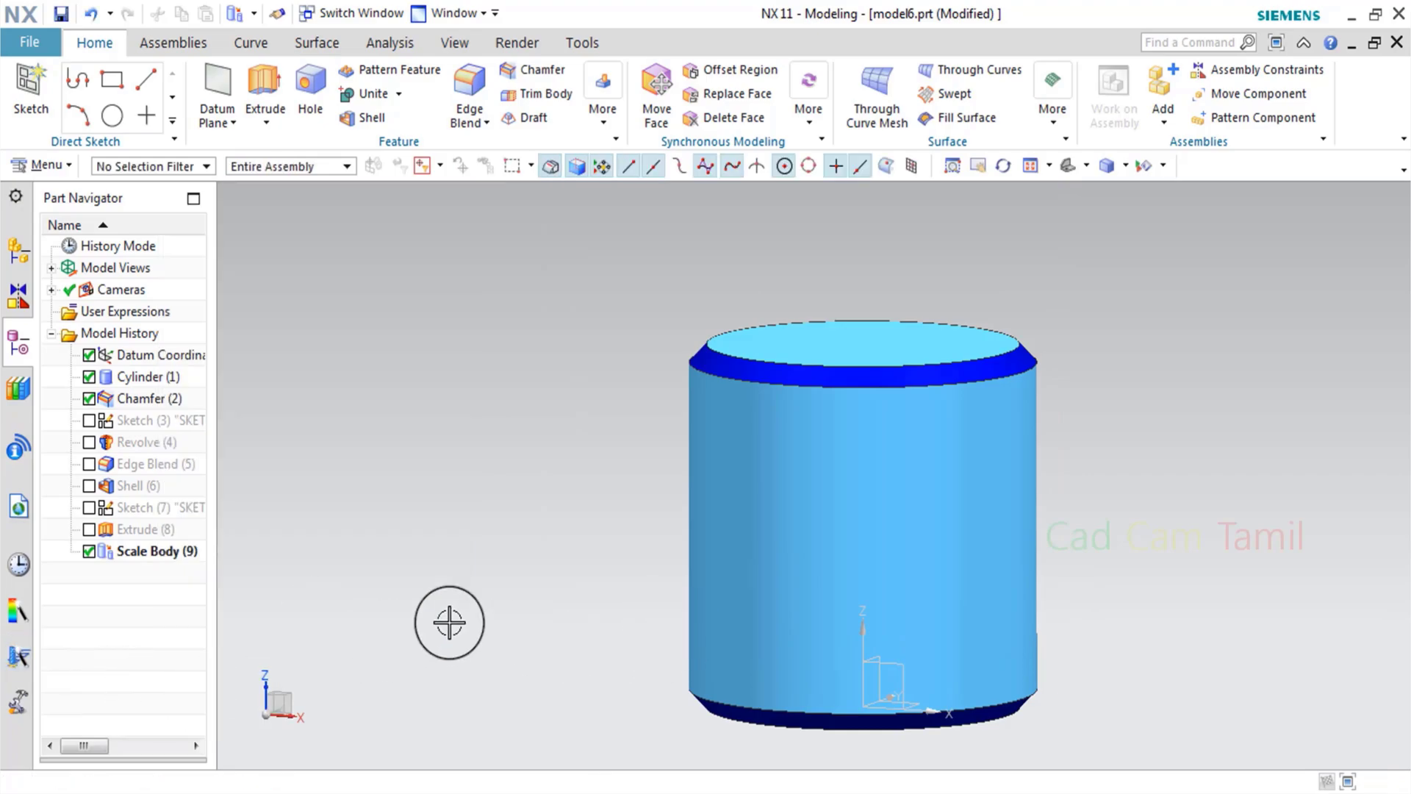
- Measure the scaled cylinder's outer diameter at the edge of the upper chamfer
{"action": "scroll", "coordinate": [584, 492], "scroll_direction": "down", "scroll_amount": 4}
{"action": "scroll", "coordinate": [747, 530], "scroll_direction": "up", "scroll_amount": 4}
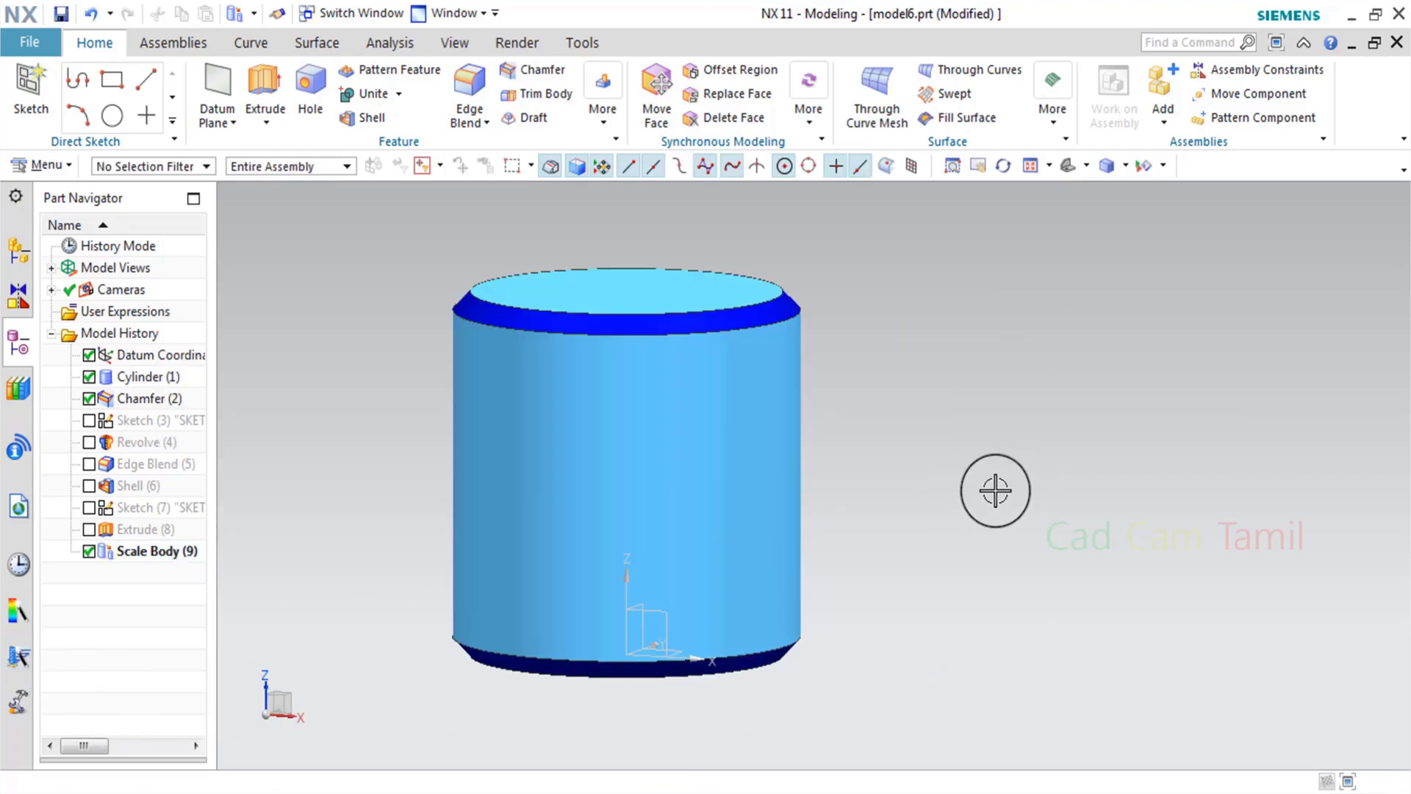
{"action": "key", "text": "F8"}
{"action": "scroll", "coordinate": [852, 537], "scroll_direction": "down", "scroll_amount": 2}
{"action": "middle_click_drag", "start_coordinate": [879, 545], "coordinate": [918, 602]}
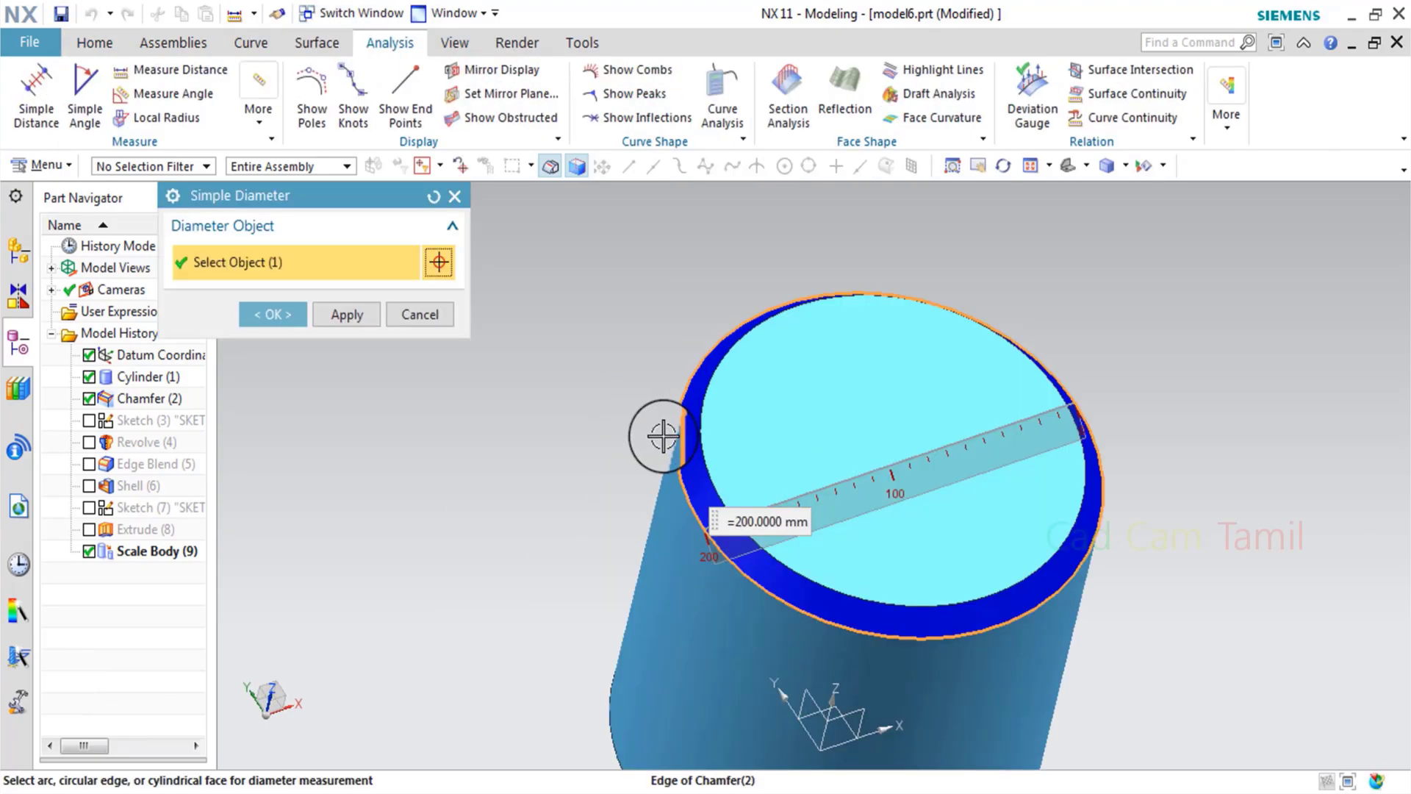
{"action": "middle_click_drag", "start_coordinate": [659, 432], "coordinate": [600, 427]}
{"action": "scroll", "coordinate": [599, 404], "scroll_direction": "up", "scroll_amount": 2}
{"action": "scroll", "coordinate": [671, 520], "scroll_direction": "down", "scroll_amount": 4}
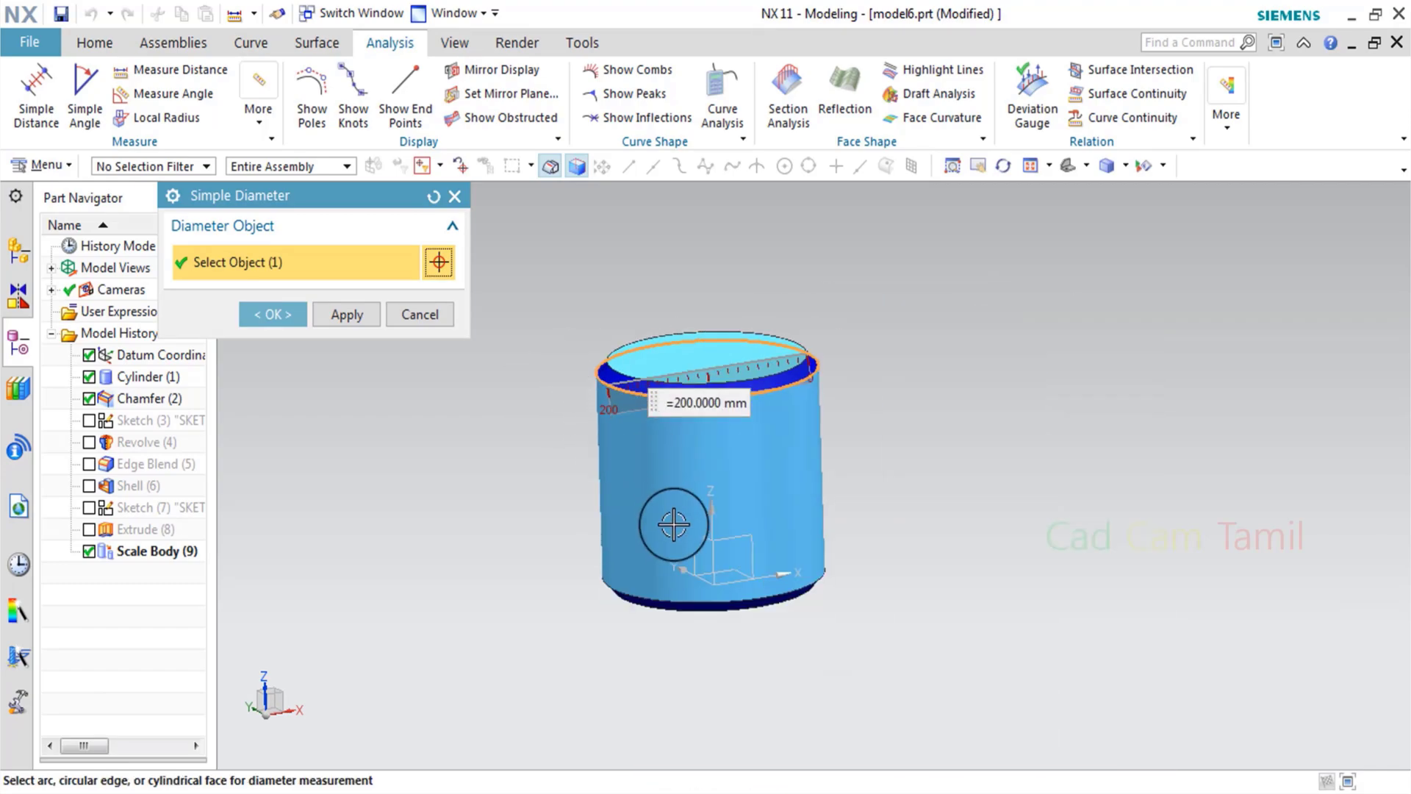
{"action": "scroll", "coordinate": [662, 508], "scroll_direction": "up", "scroll_amount": 3}
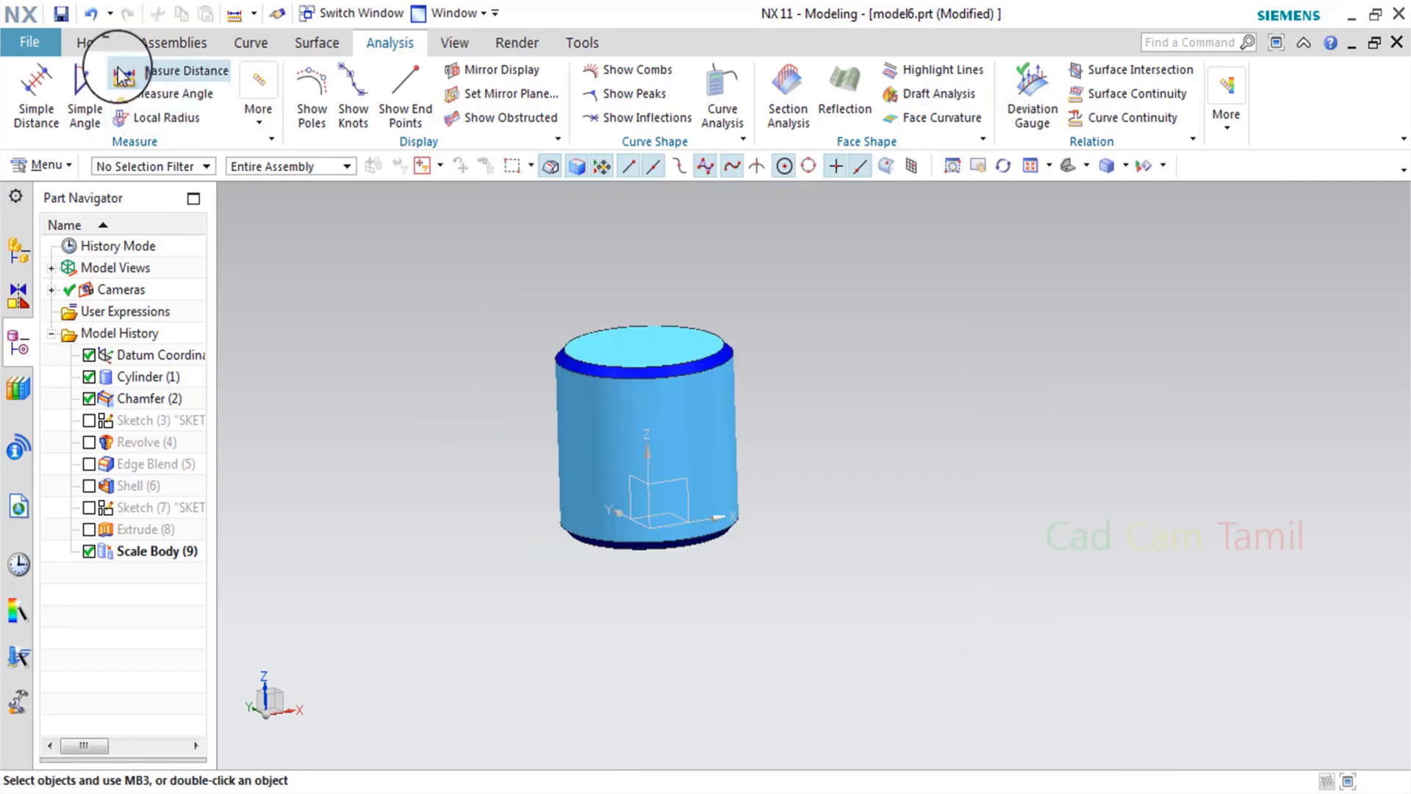
- Measure the scaled cylinder's height as a Projected Distance between its end faces
{"action": "left_click", "coordinate": [158, 69]}
{"action": "left_click", "coordinate": [394, 255]}
{"action": "left_click", "coordinate": [368, 306]}
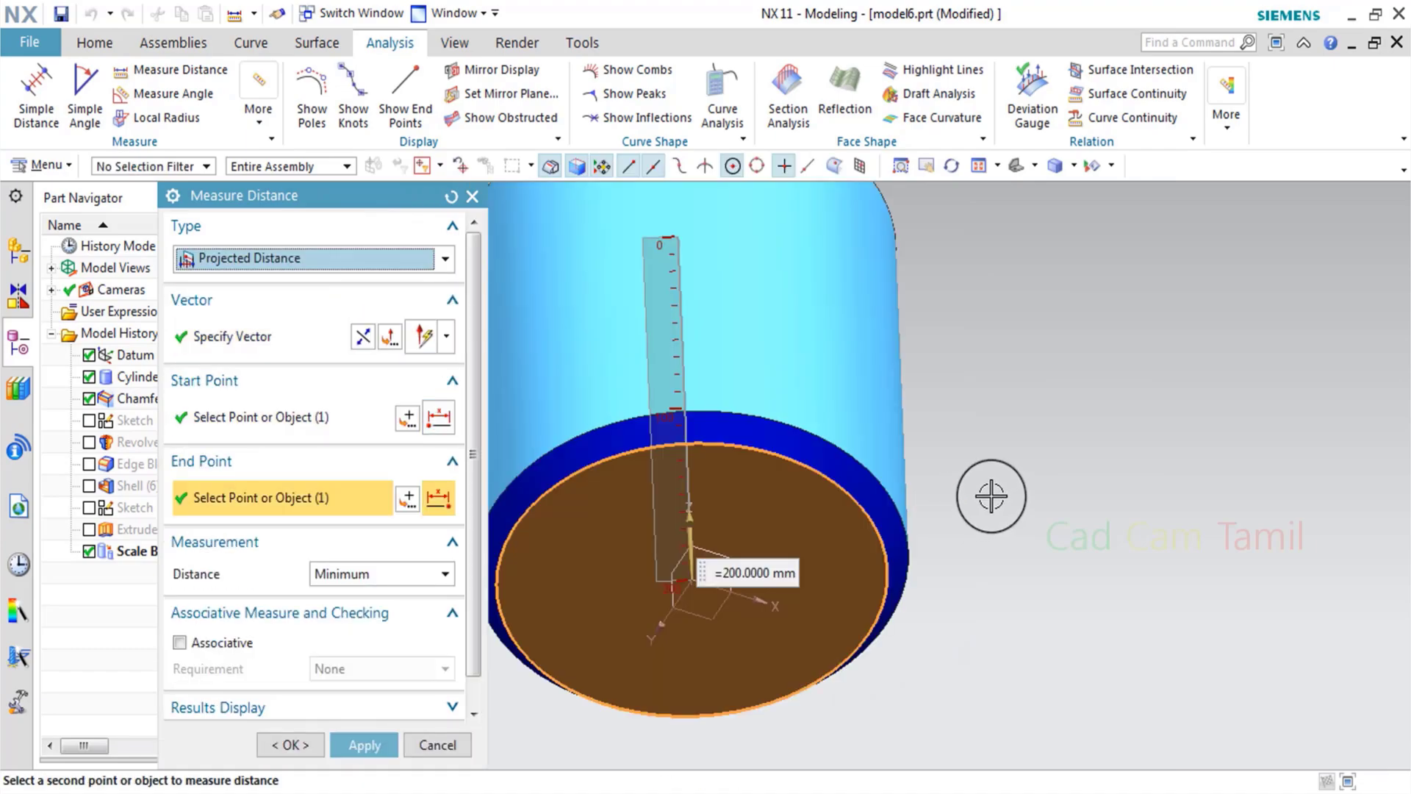
{"action": "scroll", "coordinate": [992, 496], "scroll_direction": "down", "scroll_amount": 5}
{"action": "middle_click_drag", "start_coordinate": [992, 496], "coordinate": [979, 531]}
{"action": "middle_click_drag", "start_coordinate": [537, 535], "coordinate": [541, 559]}
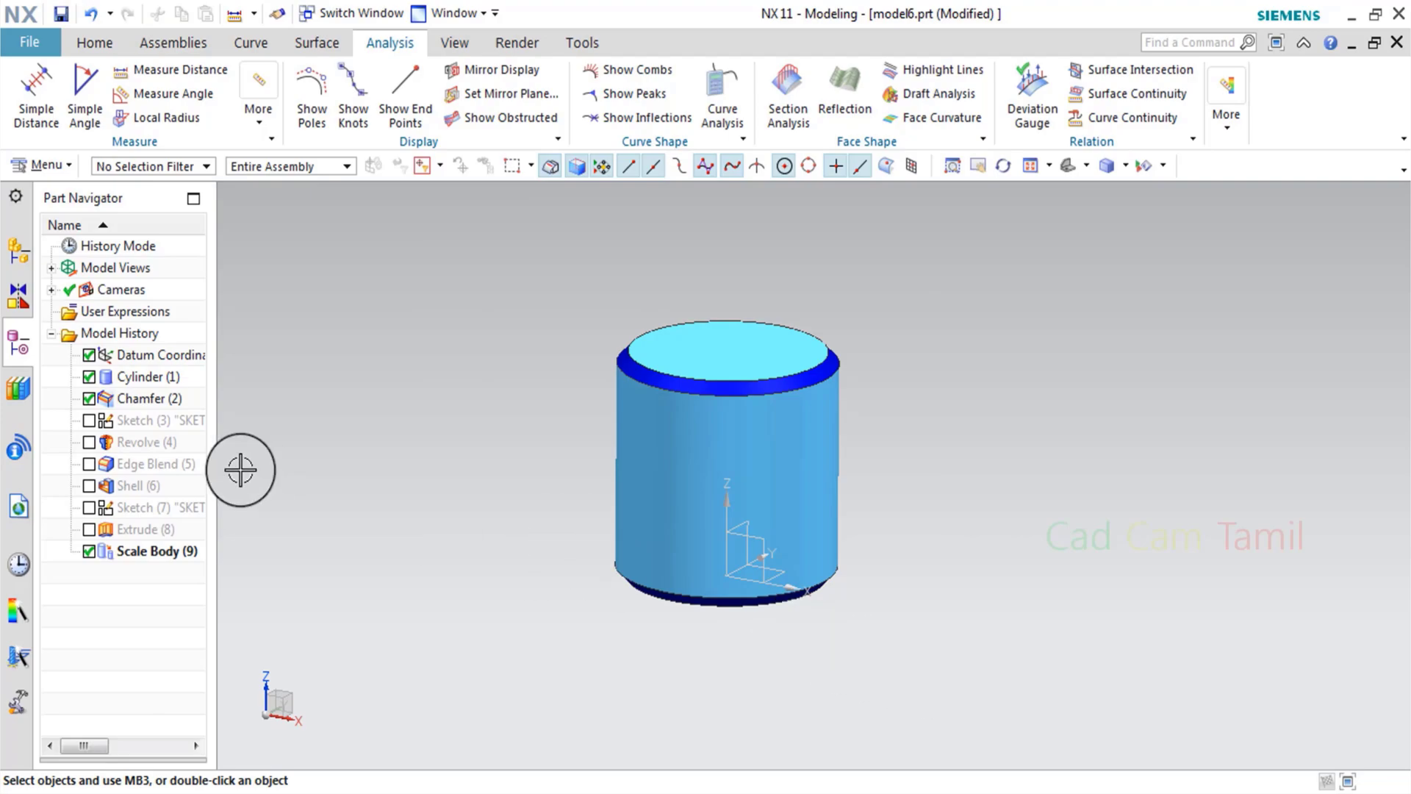
- Compare the cylinder's size from the front by repeatedly suppressing and unsuppressing the Scale Body feature
{"action": "right_click_drag", "start_coordinate": [1033, 369], "coordinate": [985, 365]}
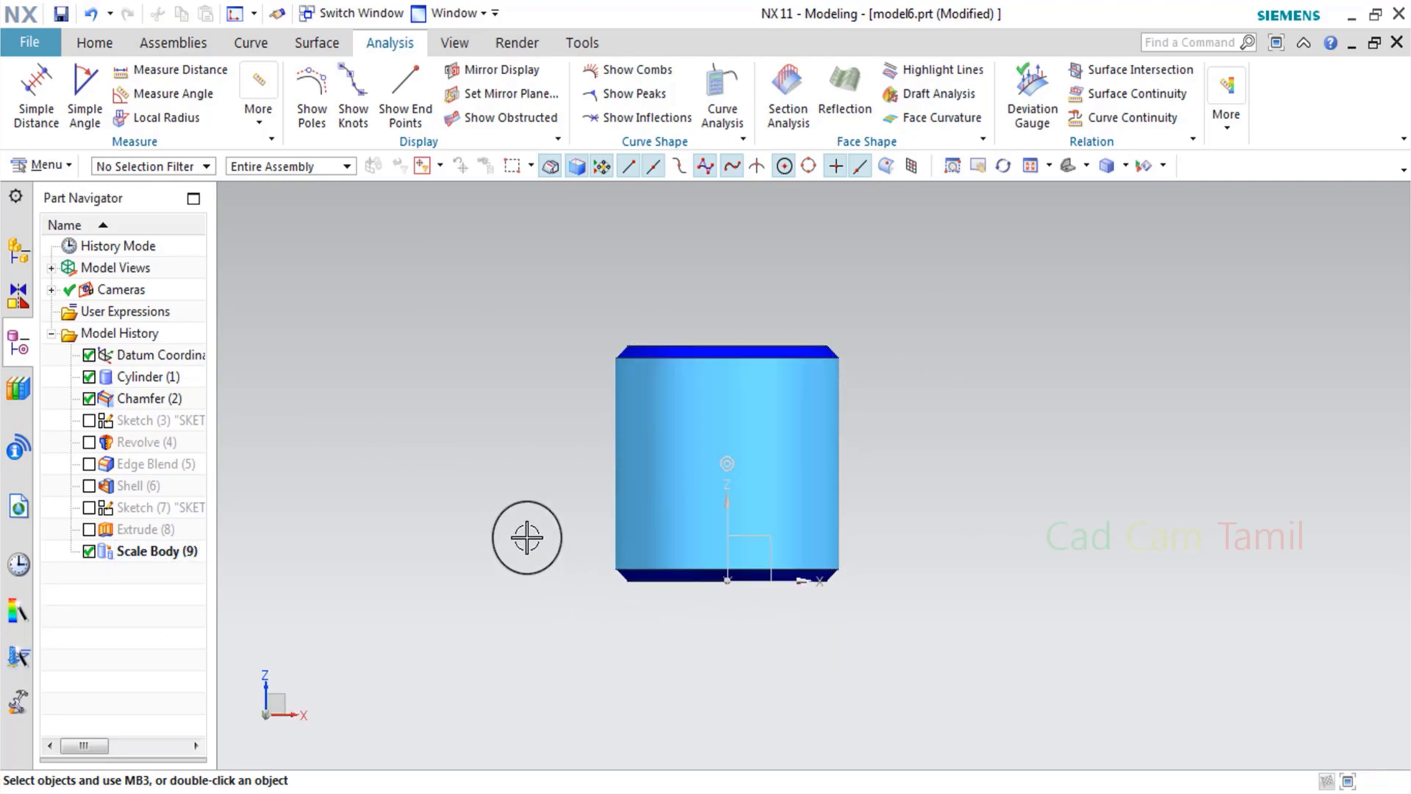
{"action": "left_click", "coordinate": [89, 552]}
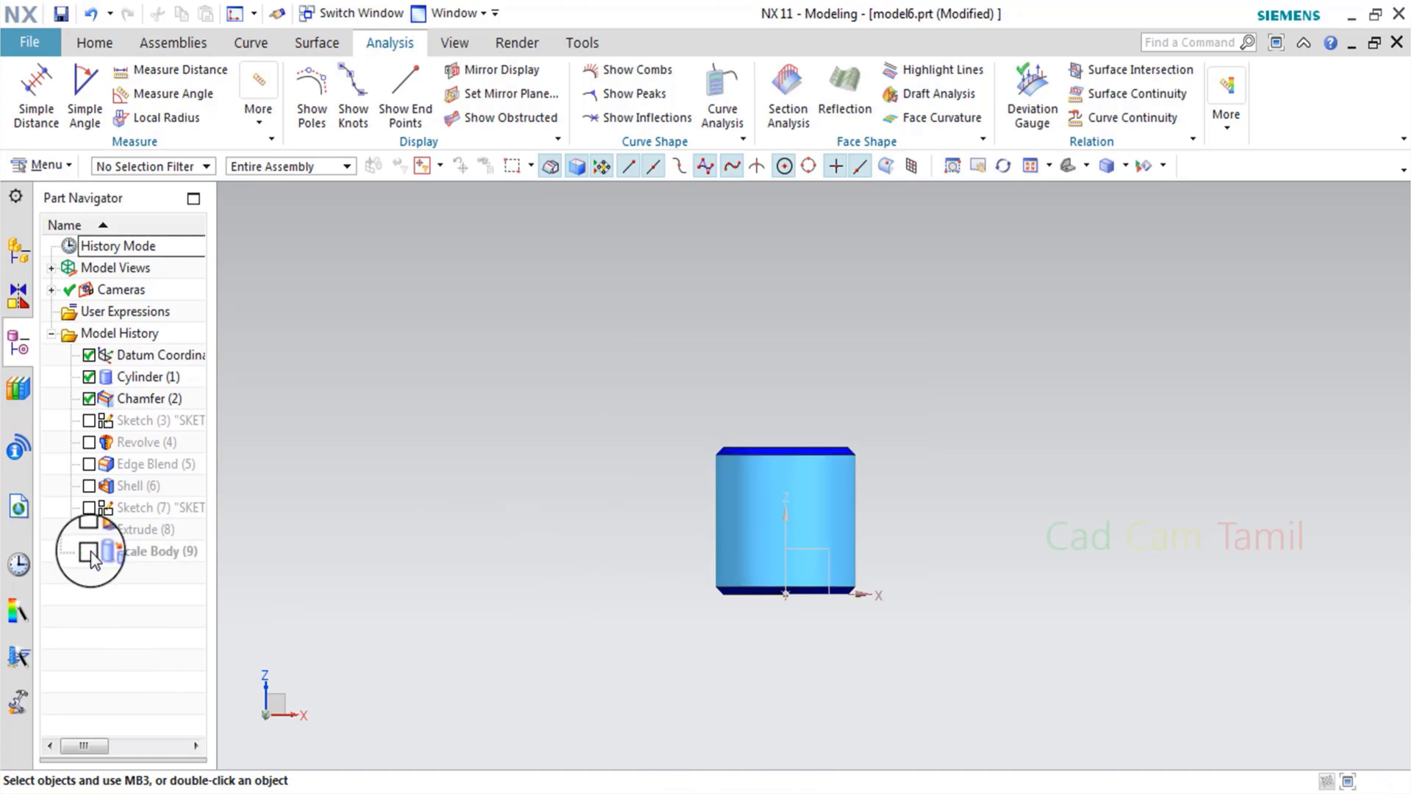
{"action": "scroll", "coordinate": [983, 567], "scroll_direction": "up", "scroll_amount": 2}
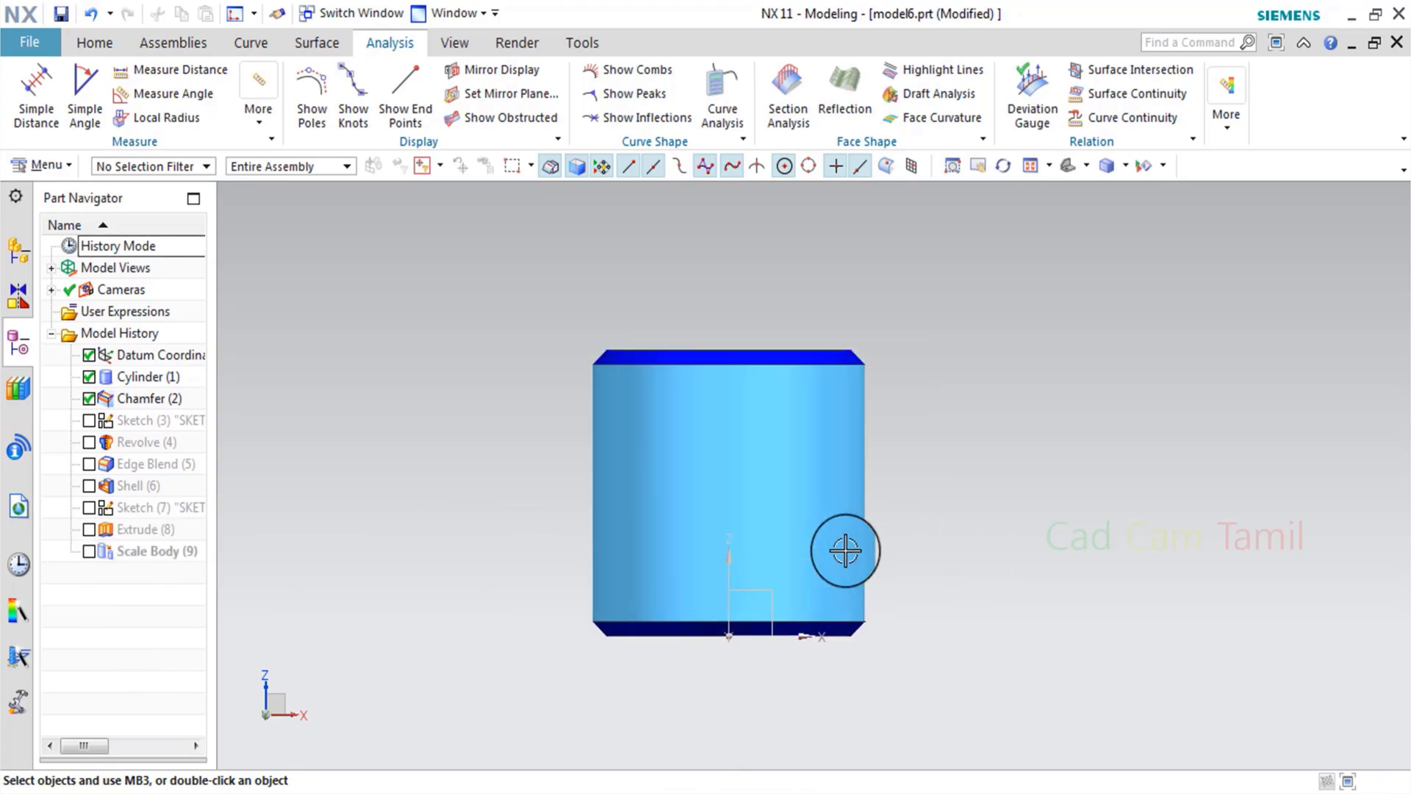
{"action": "left_click", "coordinate": [88, 552]}
{"action": "left_click", "coordinate": [89, 552]}
{"action": "left_click", "coordinate": [88, 552]}
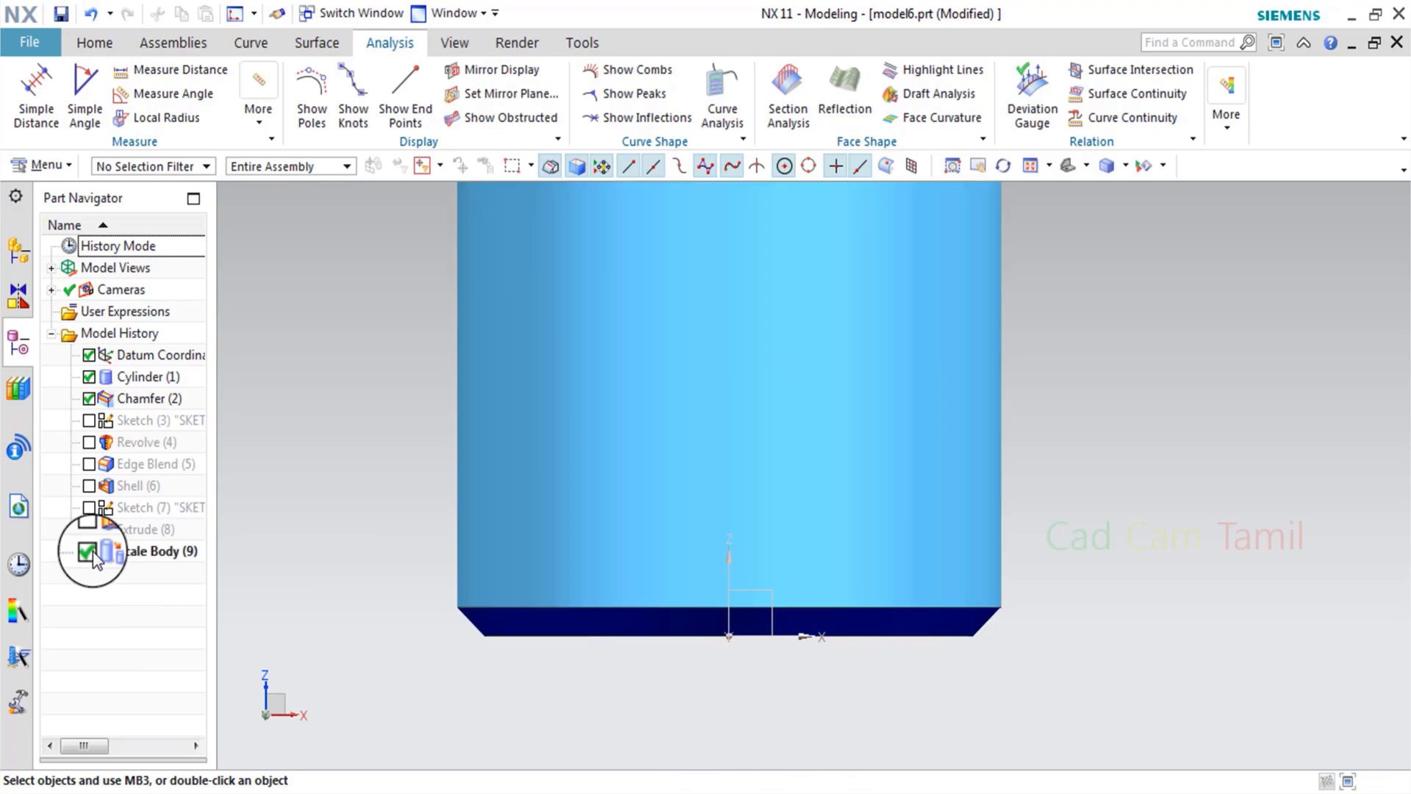
{"action": "key", "text": "ctrl+f"}
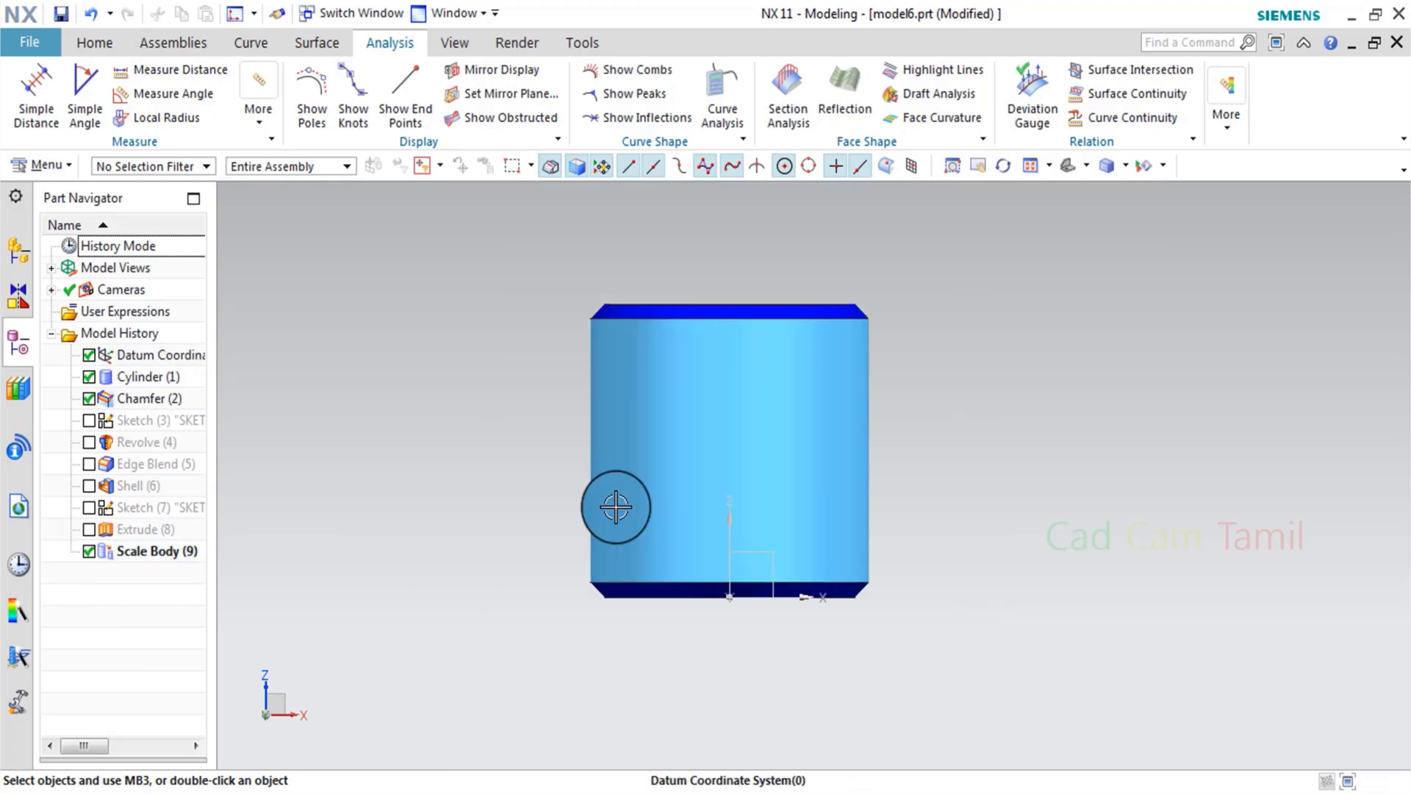
- Suppress the Cylinder, Chamfer and Scale Body features, and unsuppress the Revolve feature with its sketch
{"action": "left_click", "coordinate": [89, 552]}
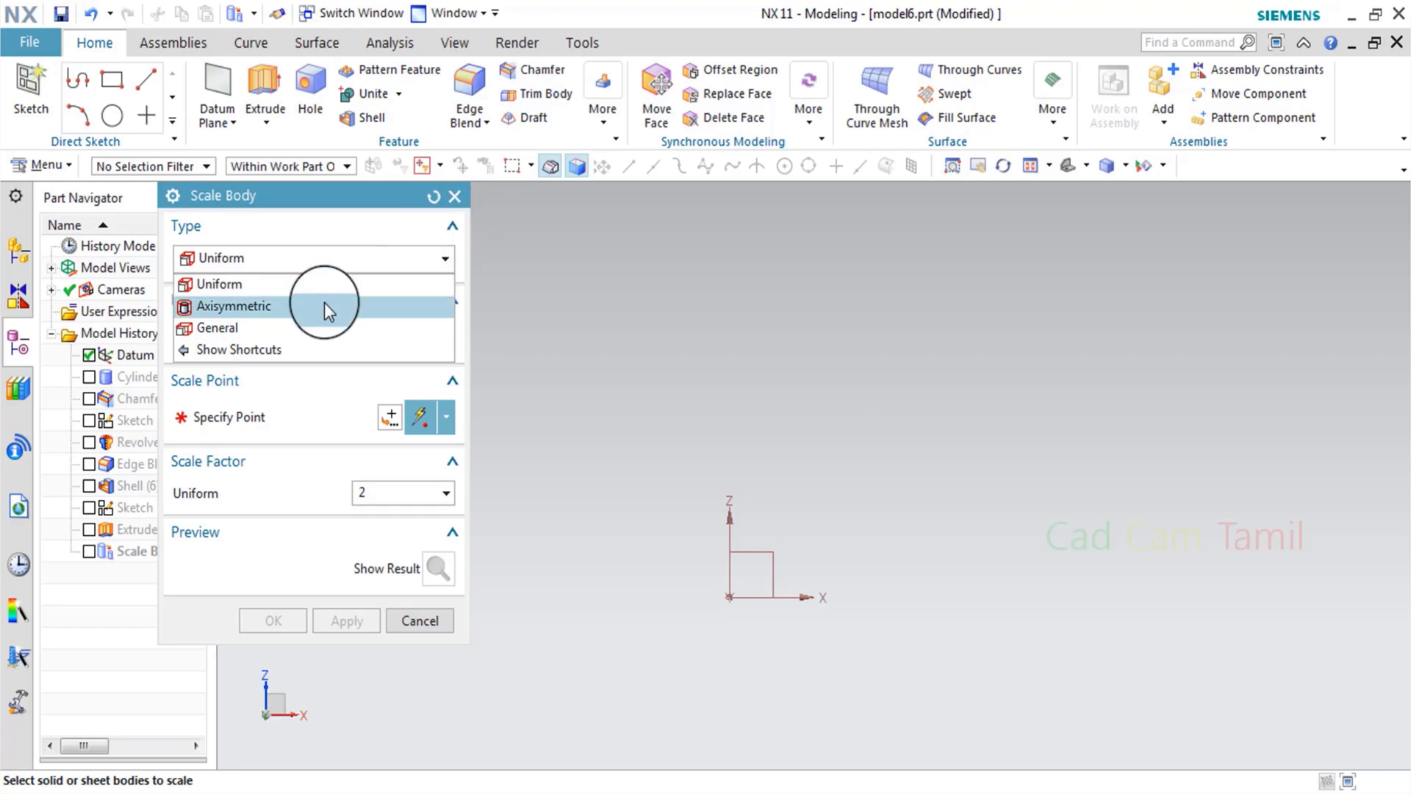
{"action": "left_click", "coordinate": [451, 198]}
{"action": "left_click", "coordinate": [89, 441]}
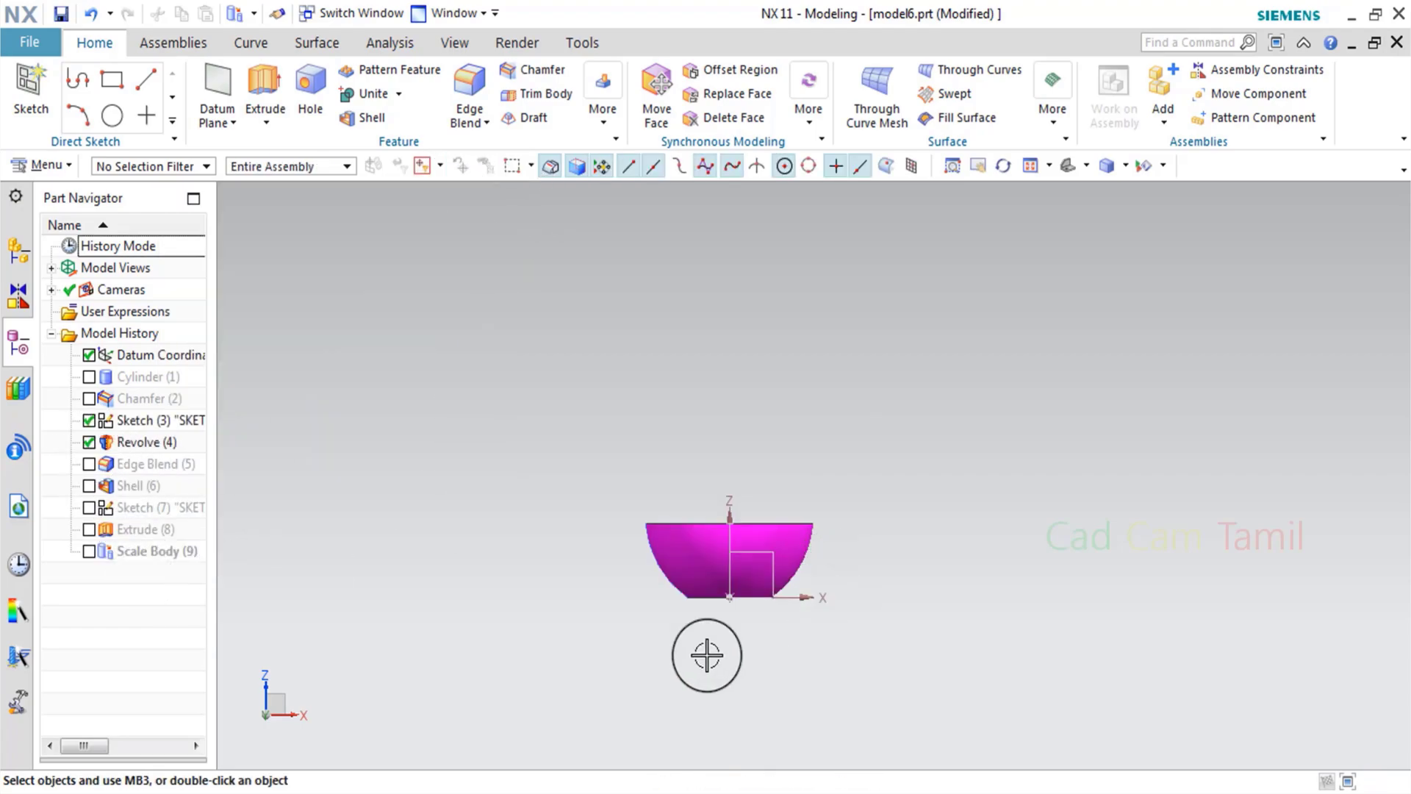
- Unsuppress the Shell feature to hollow out the revolved bowl, and inspect it from several angles and from the front
{"action": "scroll", "coordinate": [730, 590], "scroll_direction": "up", "scroll_amount": 4}
{"action": "middle_click_drag", "start_coordinate": [737, 588], "coordinate": [667, 521]}
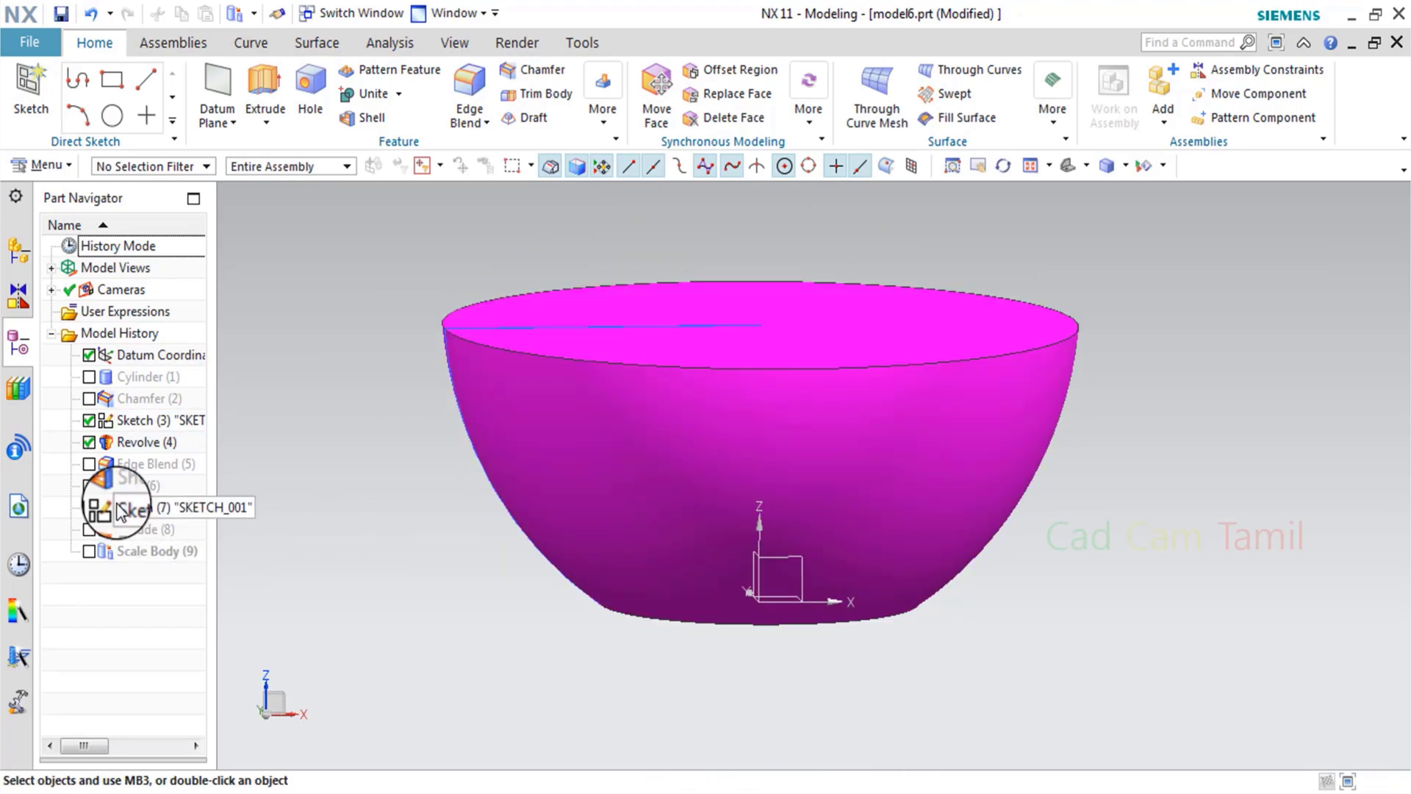
{"action": "left_click", "coordinate": [90, 487]}
{"action": "middle_click_drag", "start_coordinate": [577, 571], "coordinate": [1058, 593]}
{"action": "scroll", "coordinate": [999, 482], "scroll_direction": "down", "scroll_amount": 4}
{"action": "scroll", "coordinate": [1000, 490], "scroll_direction": "up", "scroll_amount": 4}
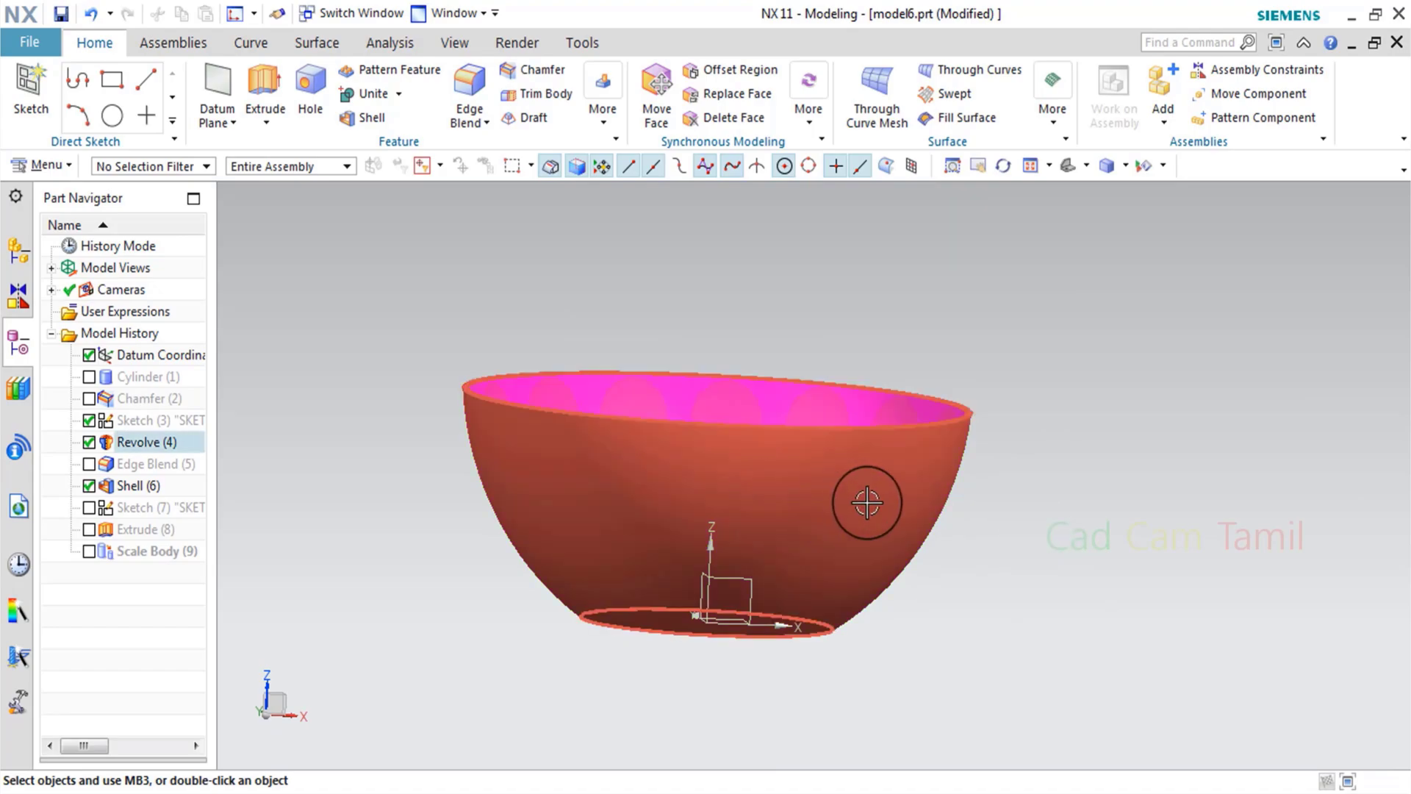
{"action": "middle_click_drag", "start_coordinate": [898, 570], "coordinate": [895, 390]}
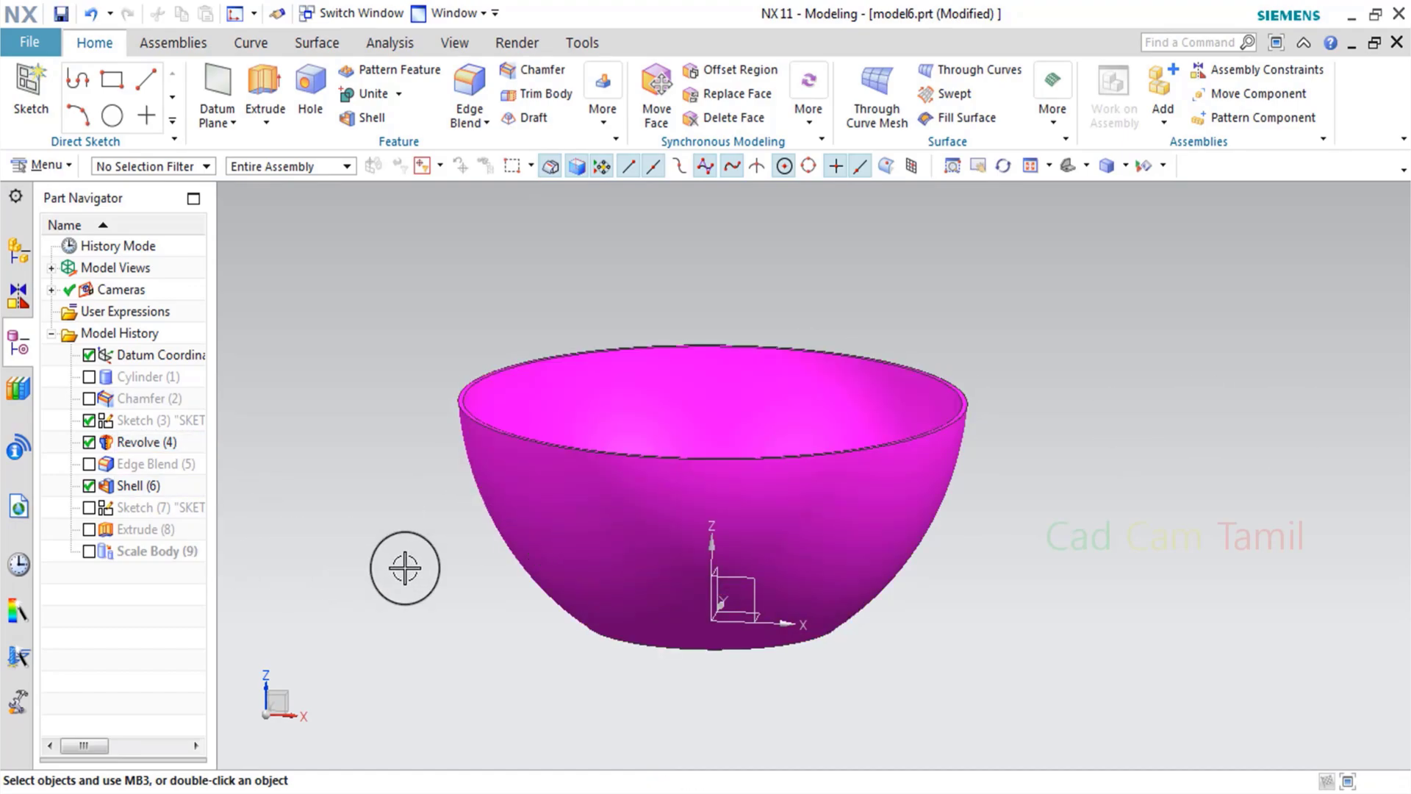
{"action": "middle_click_drag", "start_coordinate": [687, 592], "coordinate": [732, 617]}
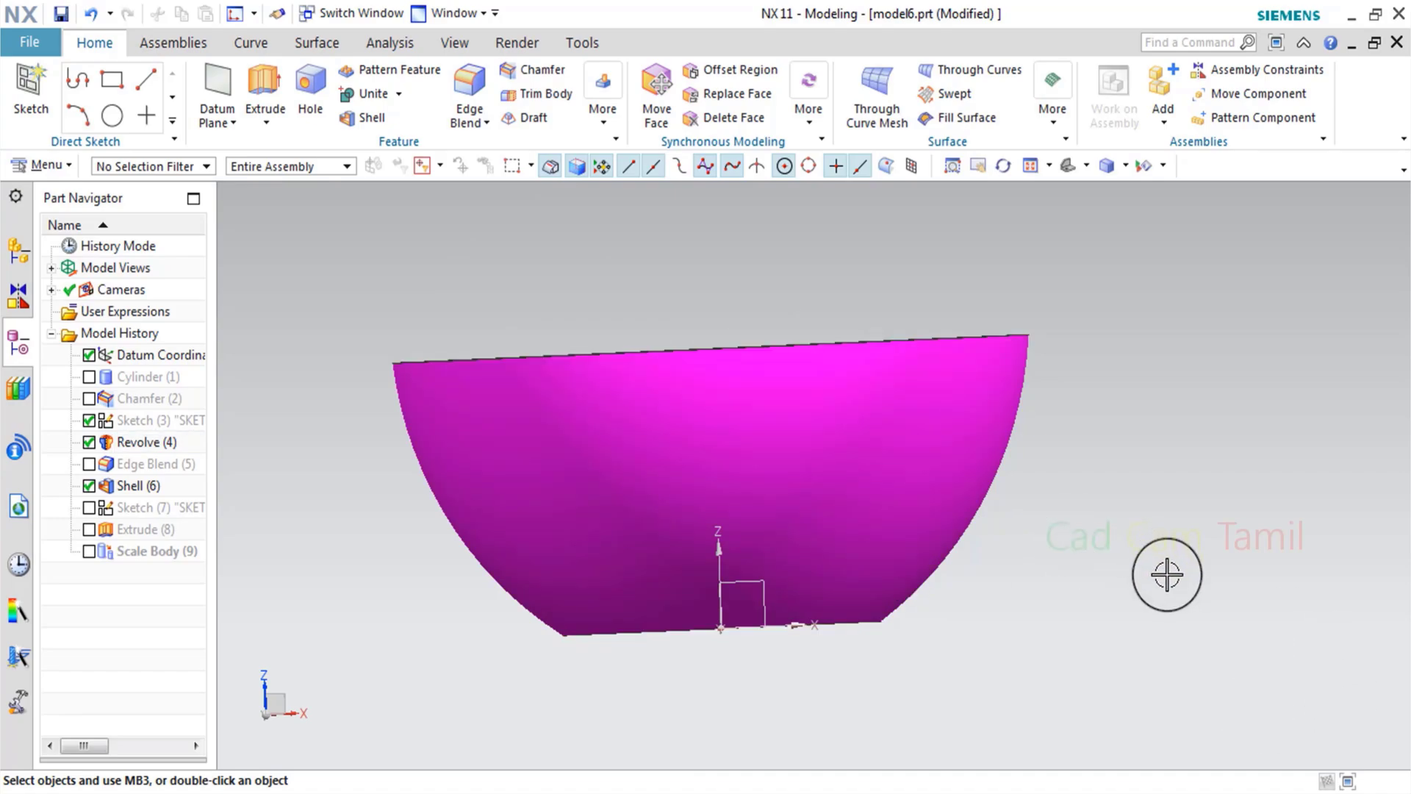
{"action": "right_click_drag", "start_coordinate": [1176, 572], "coordinate": [1133, 577]}
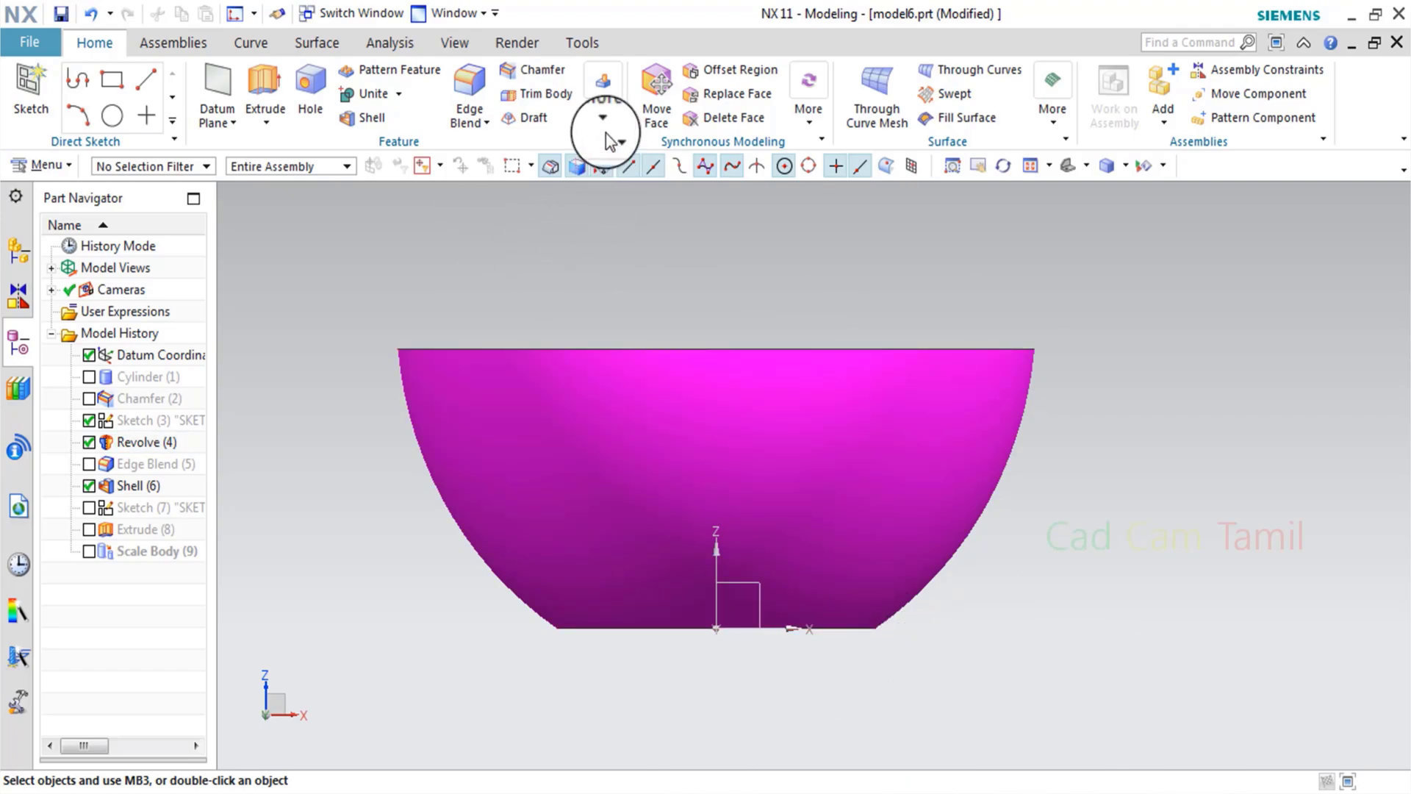
- Start Scale Body with the Axisymmetric type and select the shelled bowl as the body to scale
{"action": "left_click", "coordinate": [604, 100]}
{"action": "left_click", "coordinate": [915, 174]}
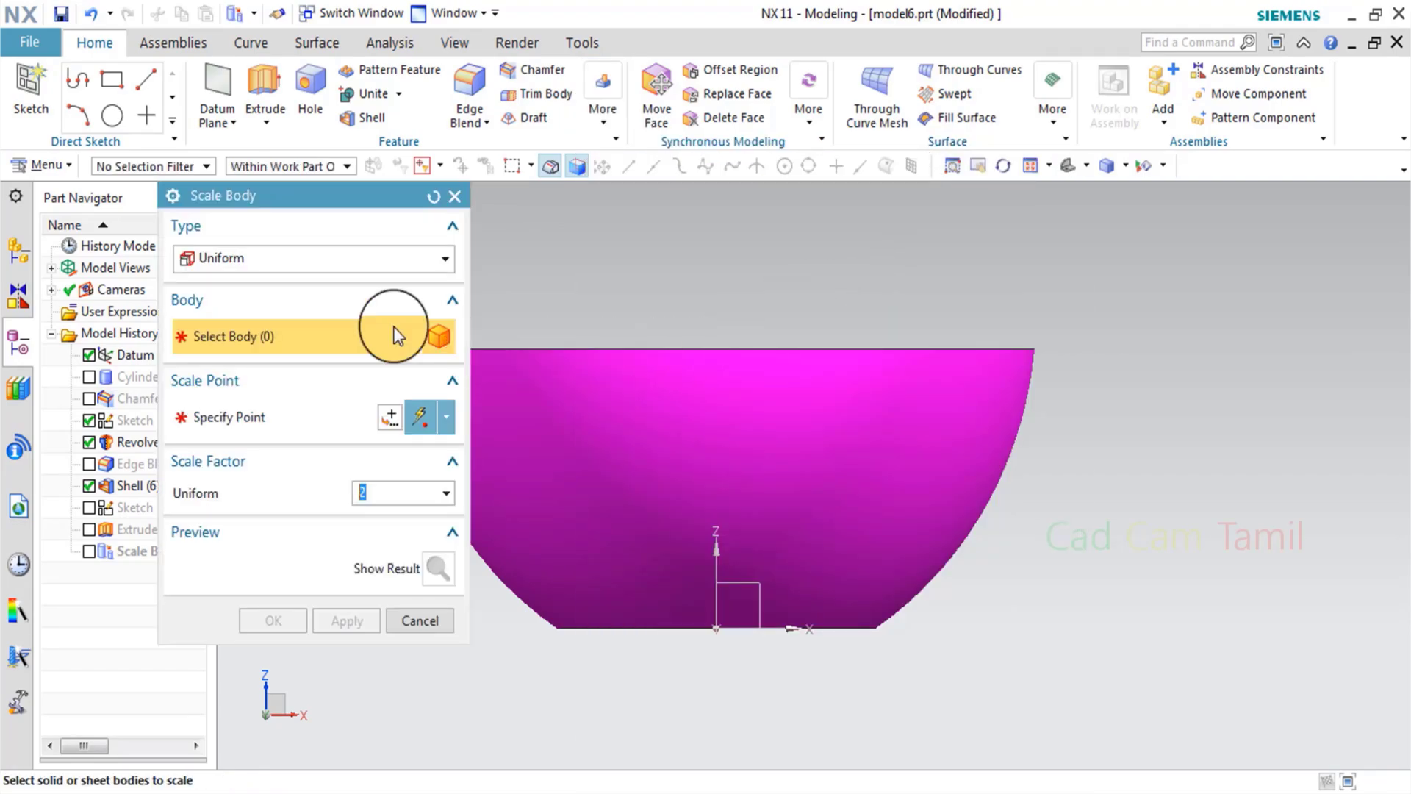
{"action": "left_click", "coordinate": [369, 258]}
{"action": "left_click", "coordinate": [335, 313]}
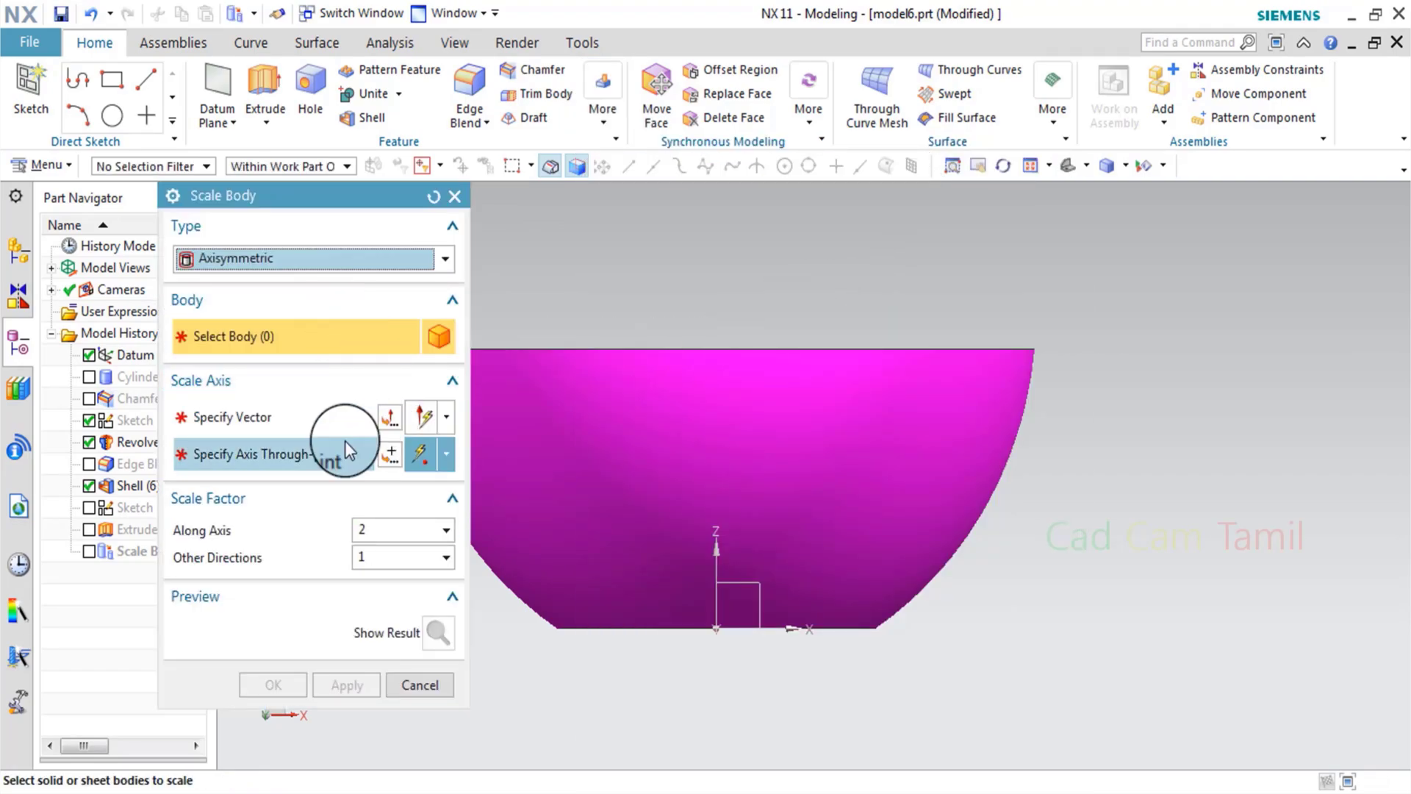
{"action": "left_click", "coordinate": [231, 353]}
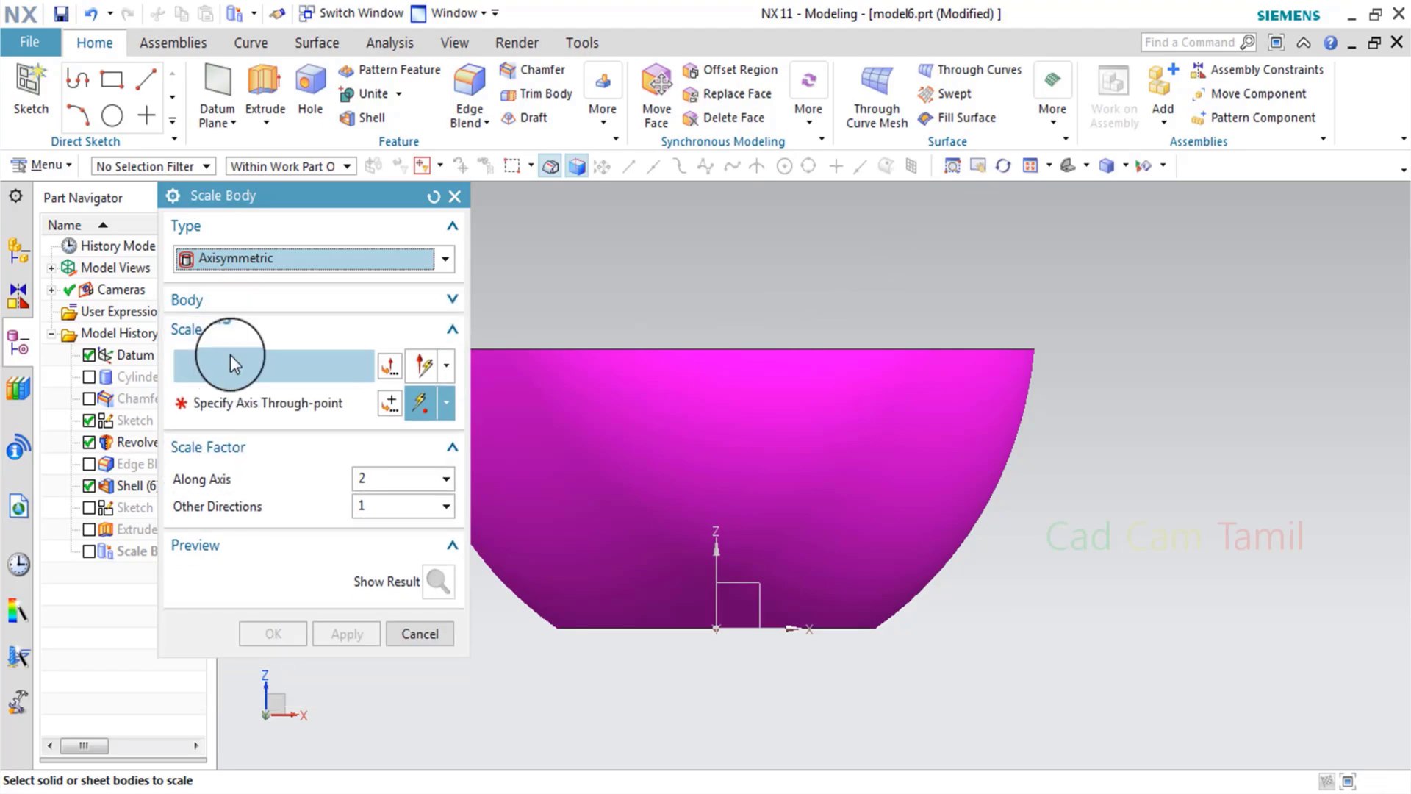
{"action": "left_click", "coordinate": [235, 368]}
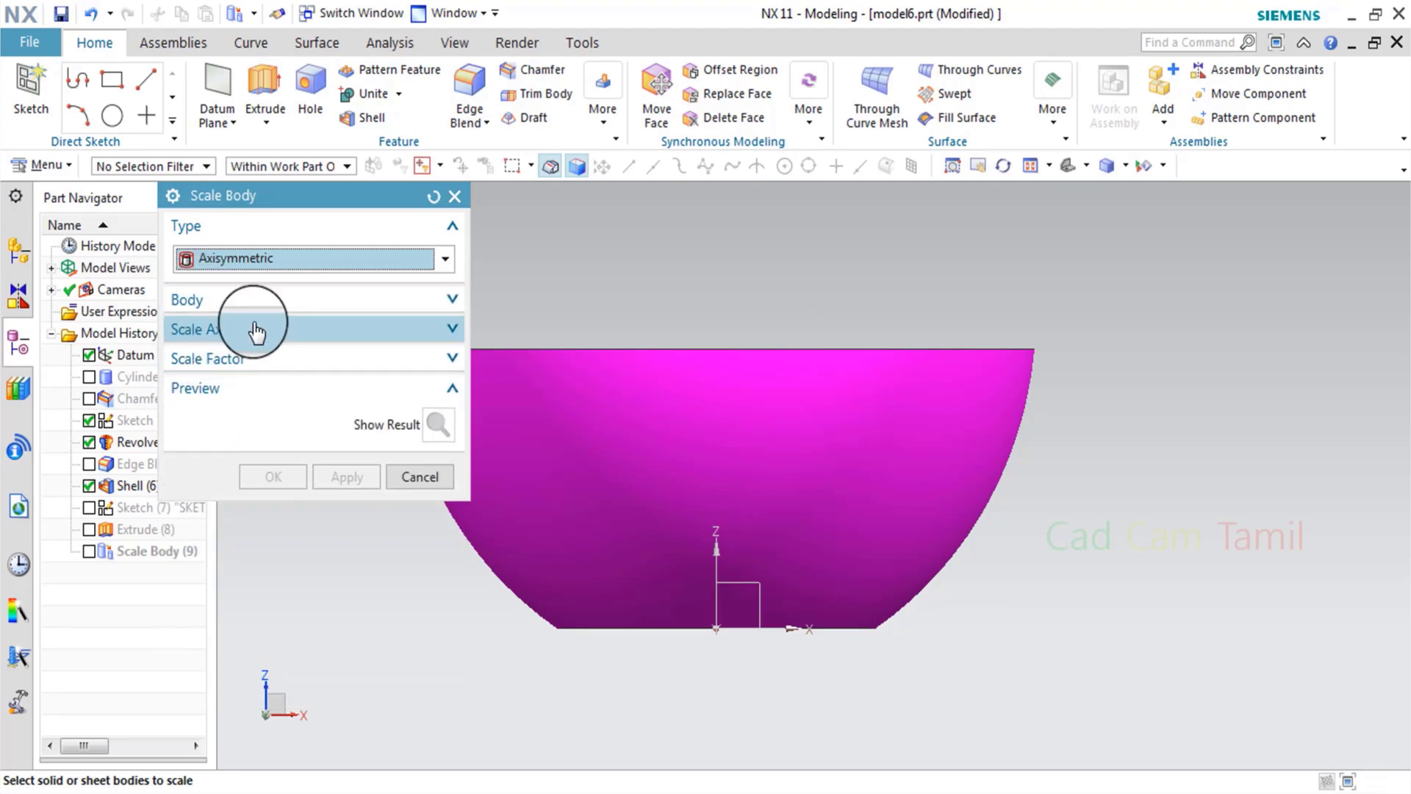
{"action": "left_click", "coordinate": [253, 300]}
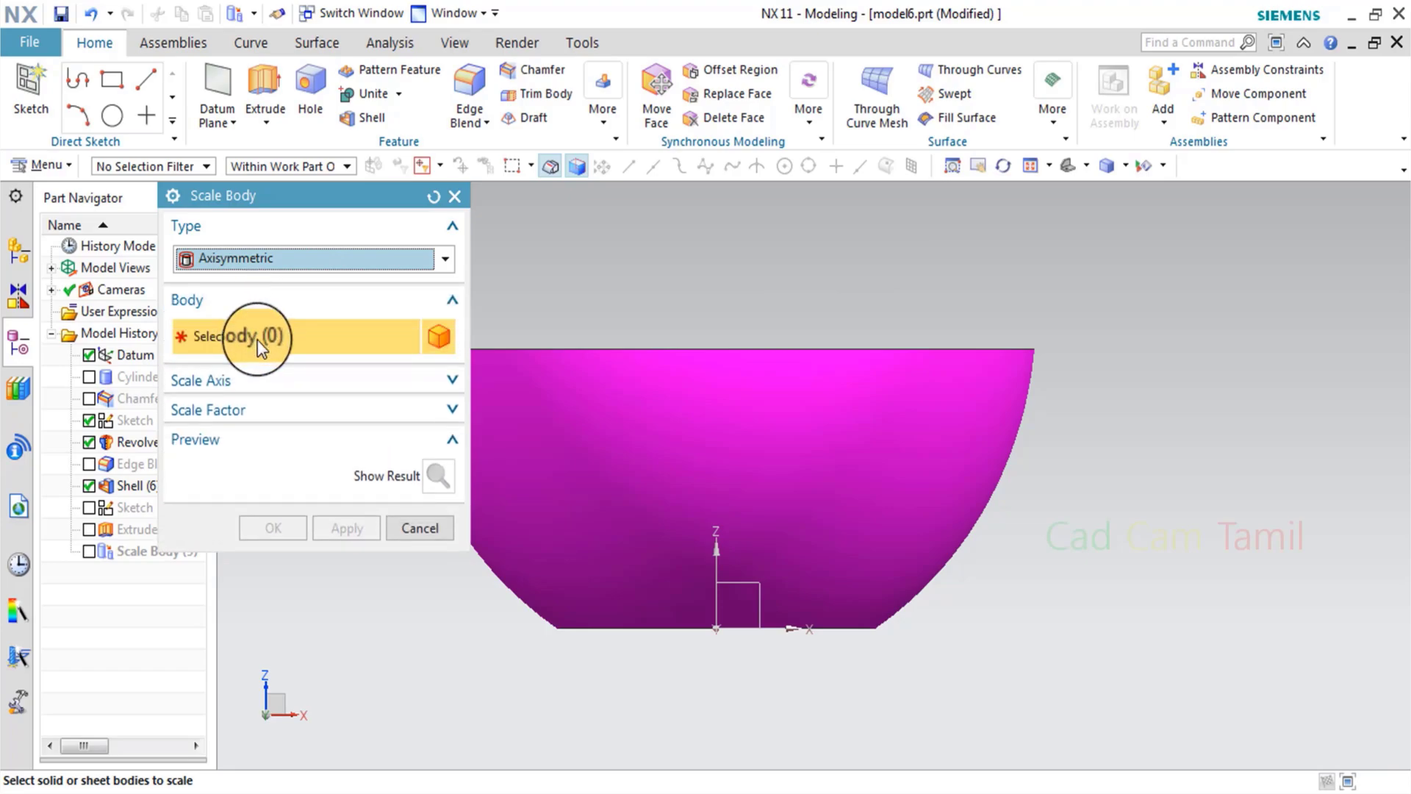
{"action": "left_click", "coordinate": [684, 435]}
{"action": "left_click", "coordinate": [257, 384]}
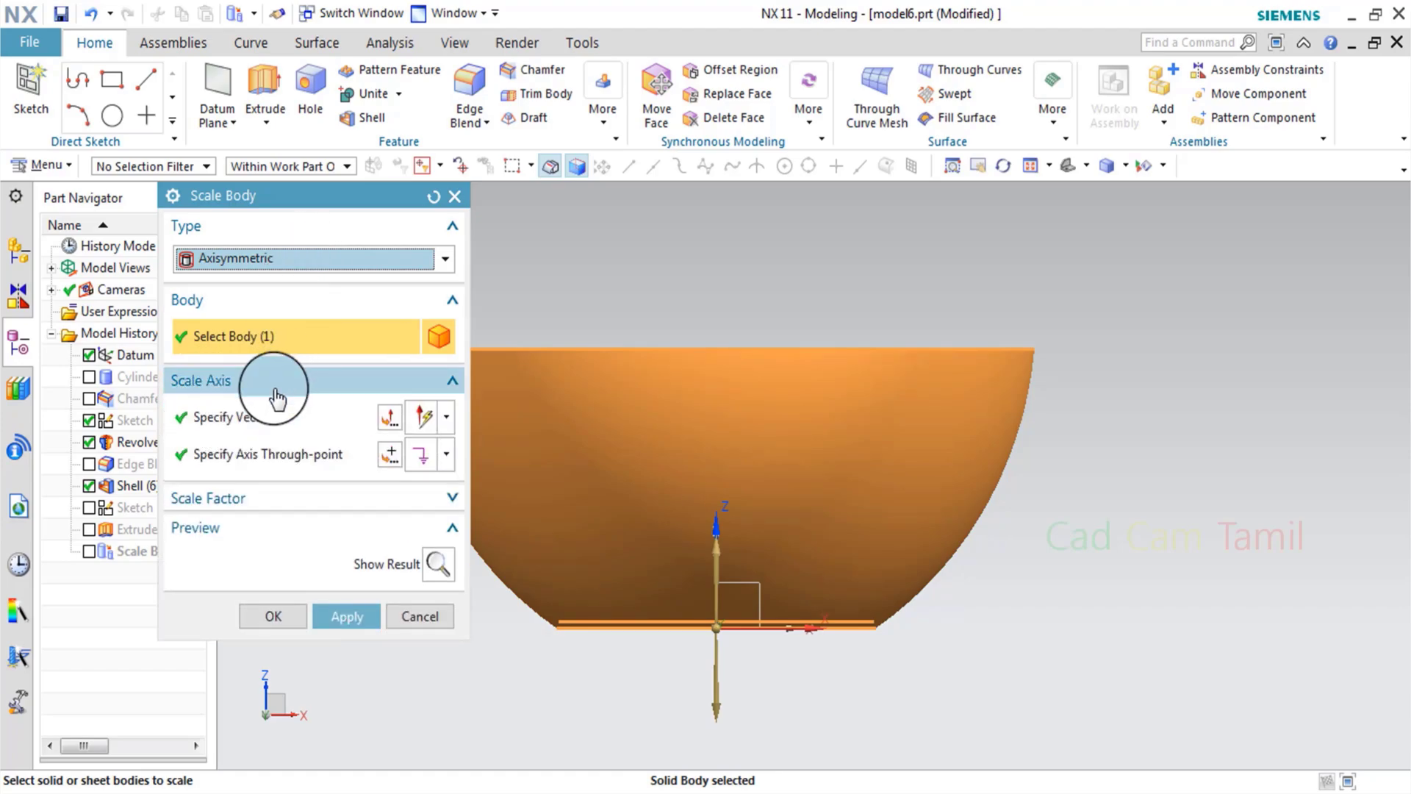
- Review the scale axis options, set the Along Axis factor to 3, and preview the scaled bowl
{"action": "left_click", "coordinate": [446, 416]}
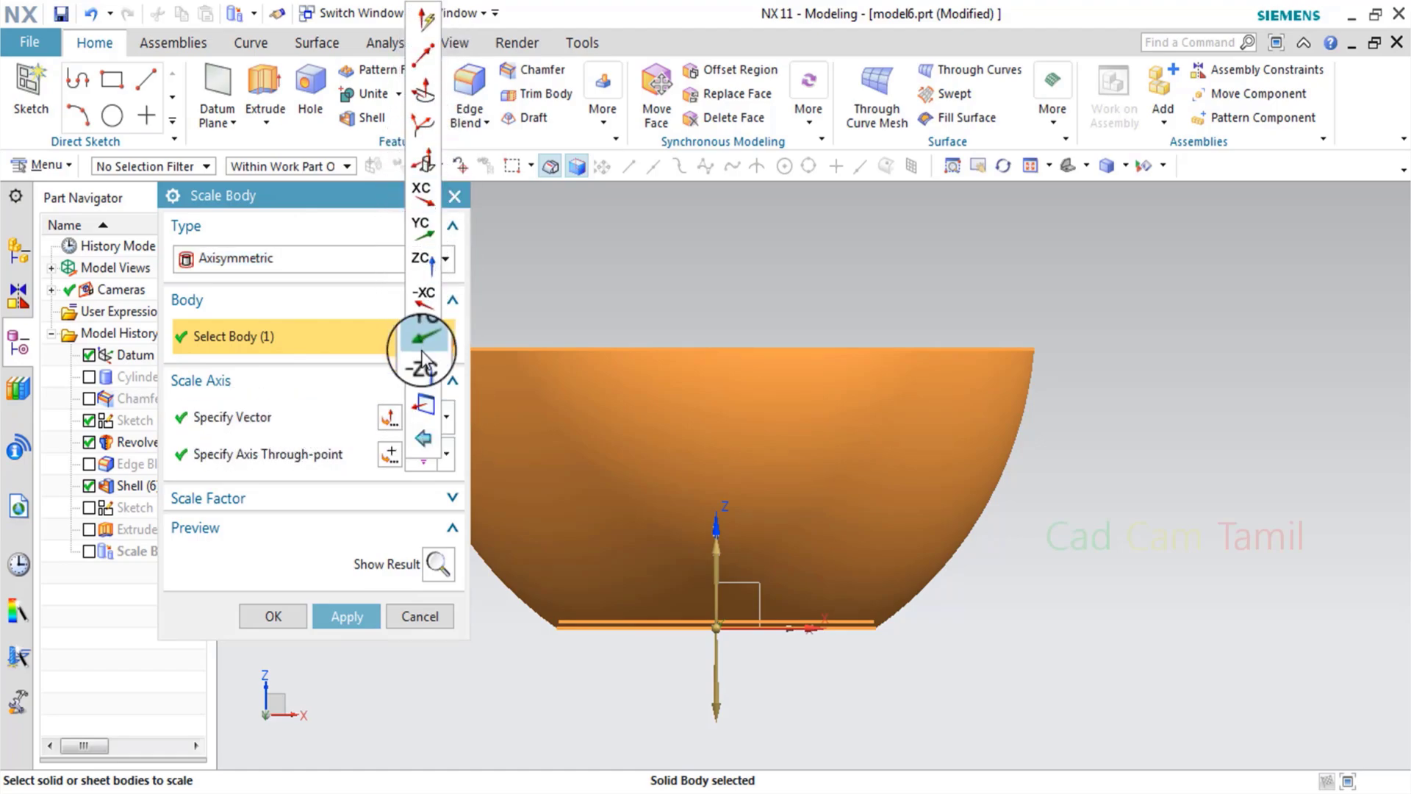
{"action": "left_click", "coordinate": [307, 380]}
{"action": "left_click", "coordinate": [309, 380]}
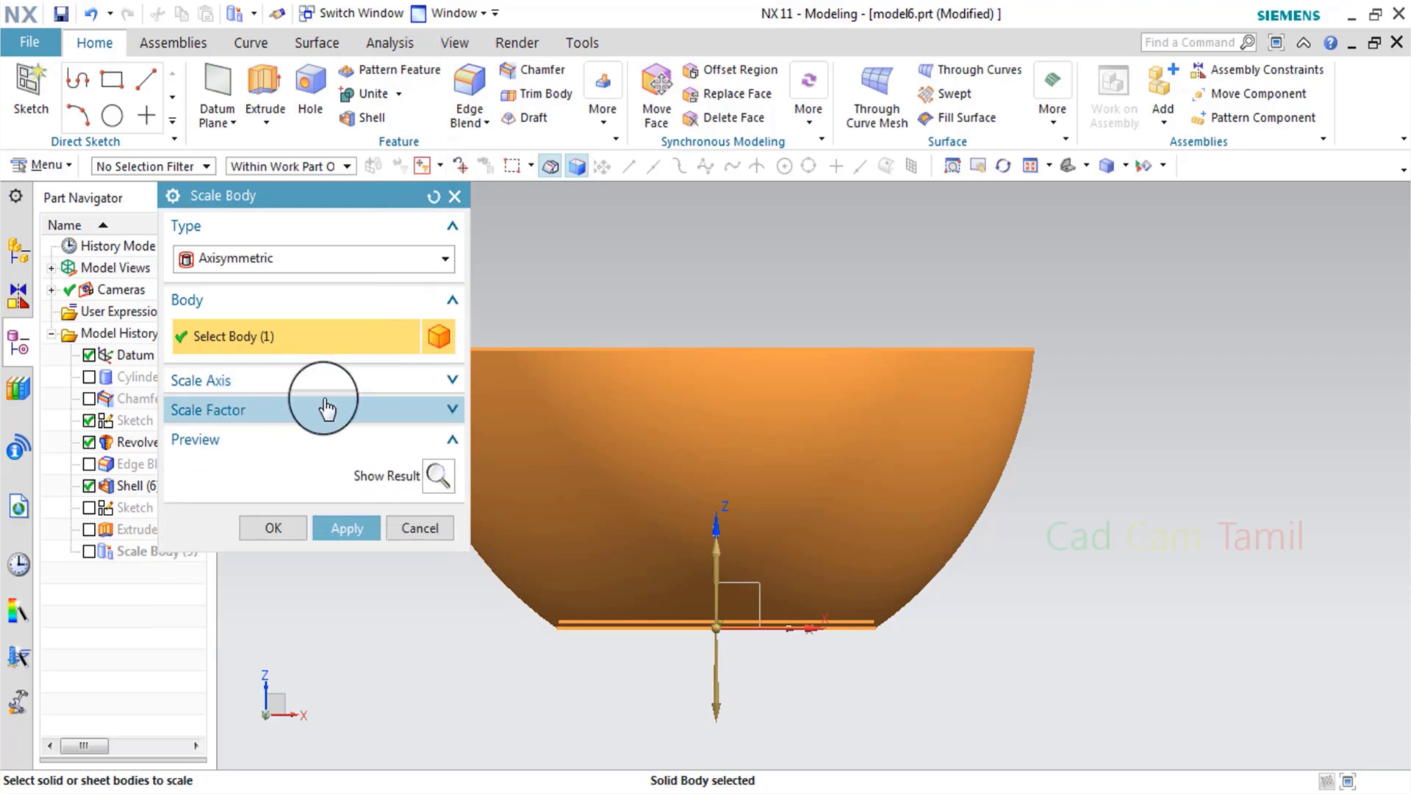
{"action": "left_click", "coordinate": [419, 383]}
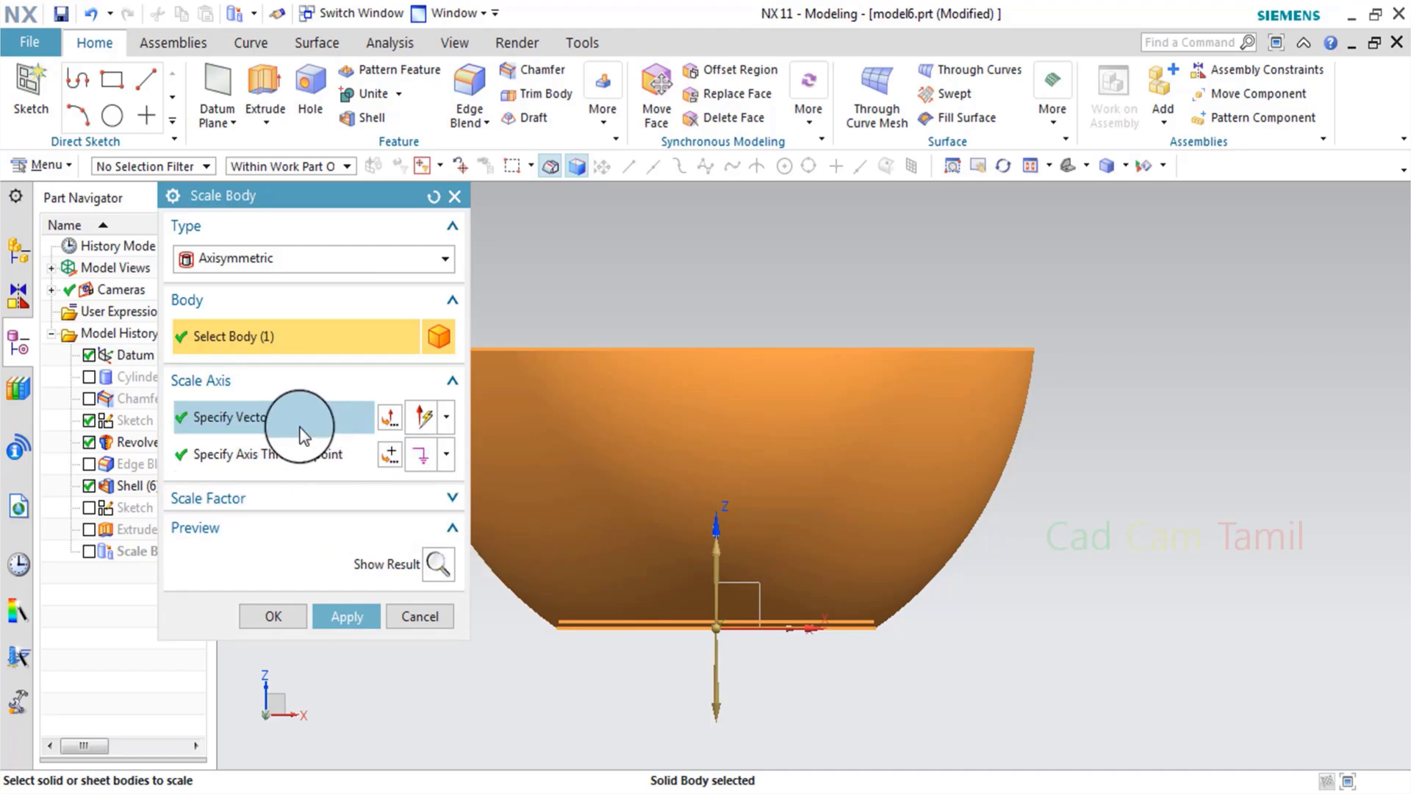
{"action": "left_click", "coordinate": [378, 498]}
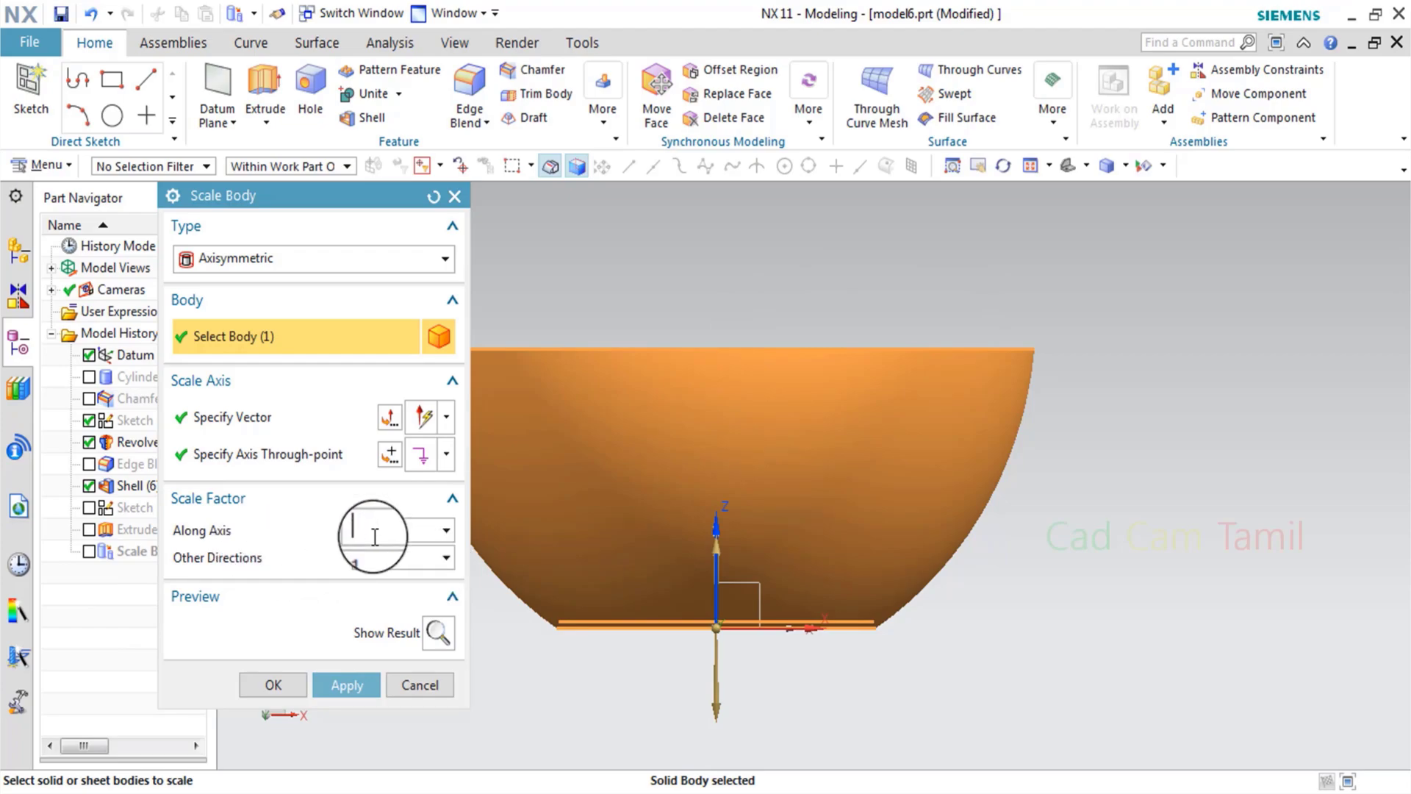
{"action": "left_click", "coordinate": [439, 632]}
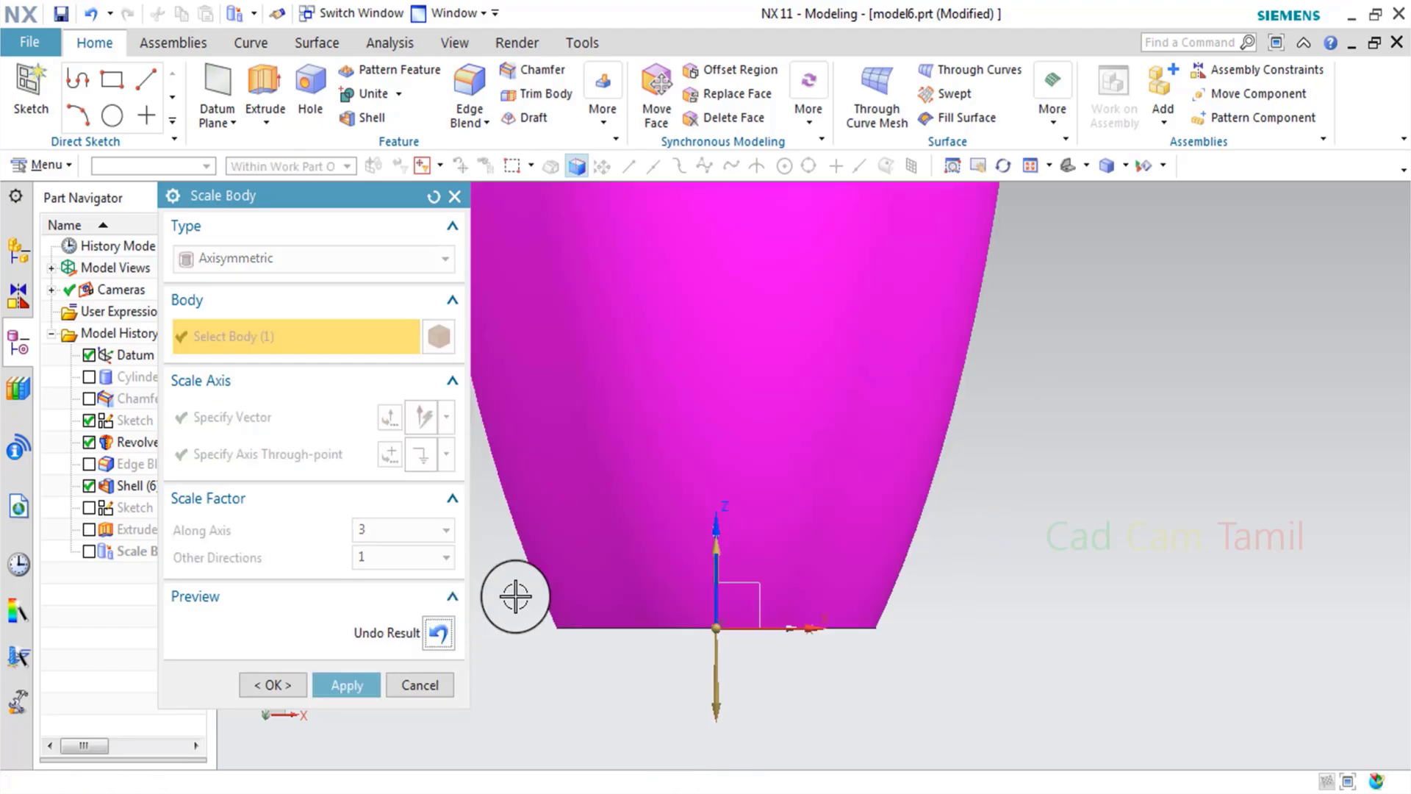
{"action": "scroll", "coordinate": [964, 381], "scroll_direction": "up", "scroll_amount": 2}
{"action": "mouse_move", "coordinate": [963, 382]}
{"action": "middle_mouse_down"}
{"action": "mouse_move", "coordinate": [977, 328]}
{"action": "mouse_move", "coordinate": [957, 368]}
{"action": "middle_mouse_up"}
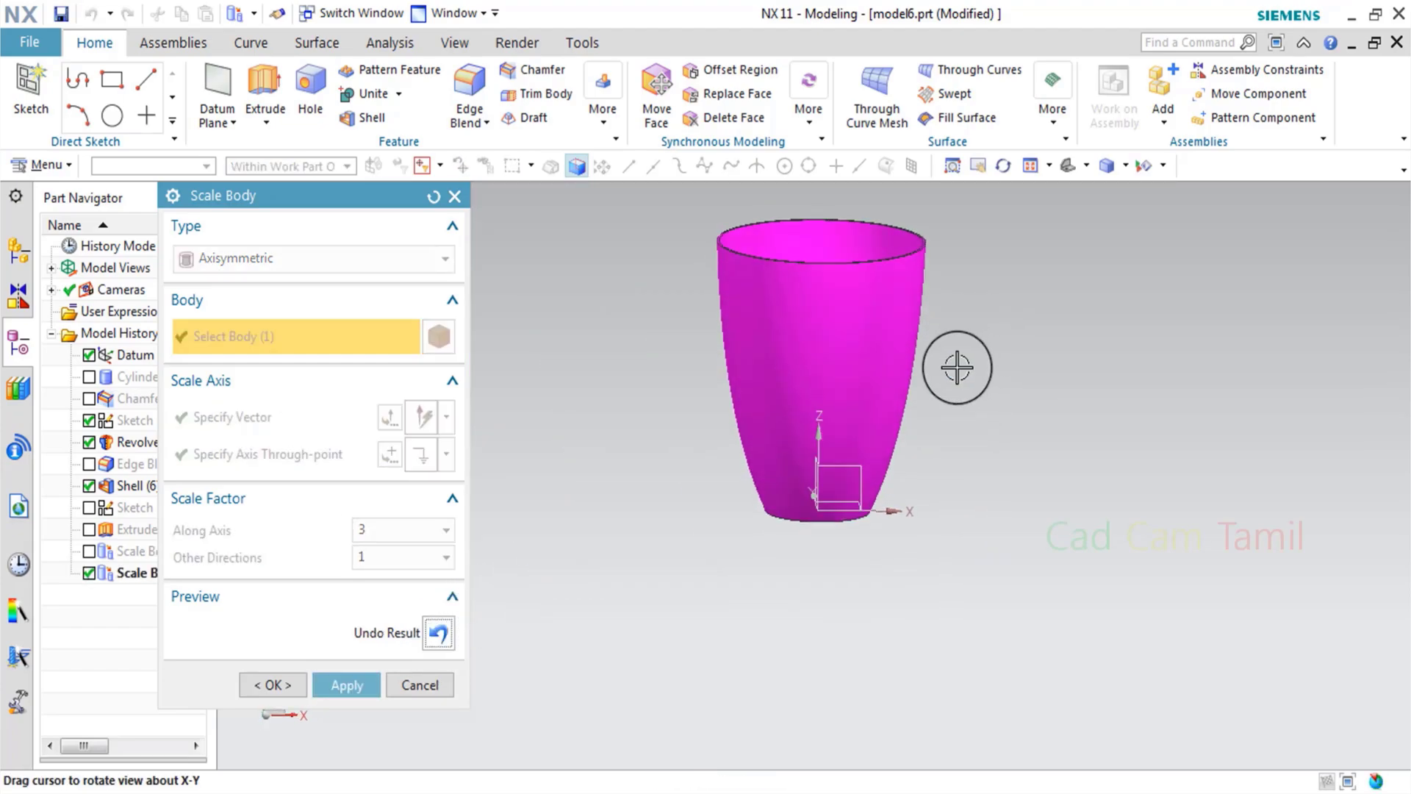
- Set the Other Directions factor to 2, preview the bowl, accept the axisymmetric scaling, and show it from the front
{"action": "left_click", "coordinate": [439, 632]}
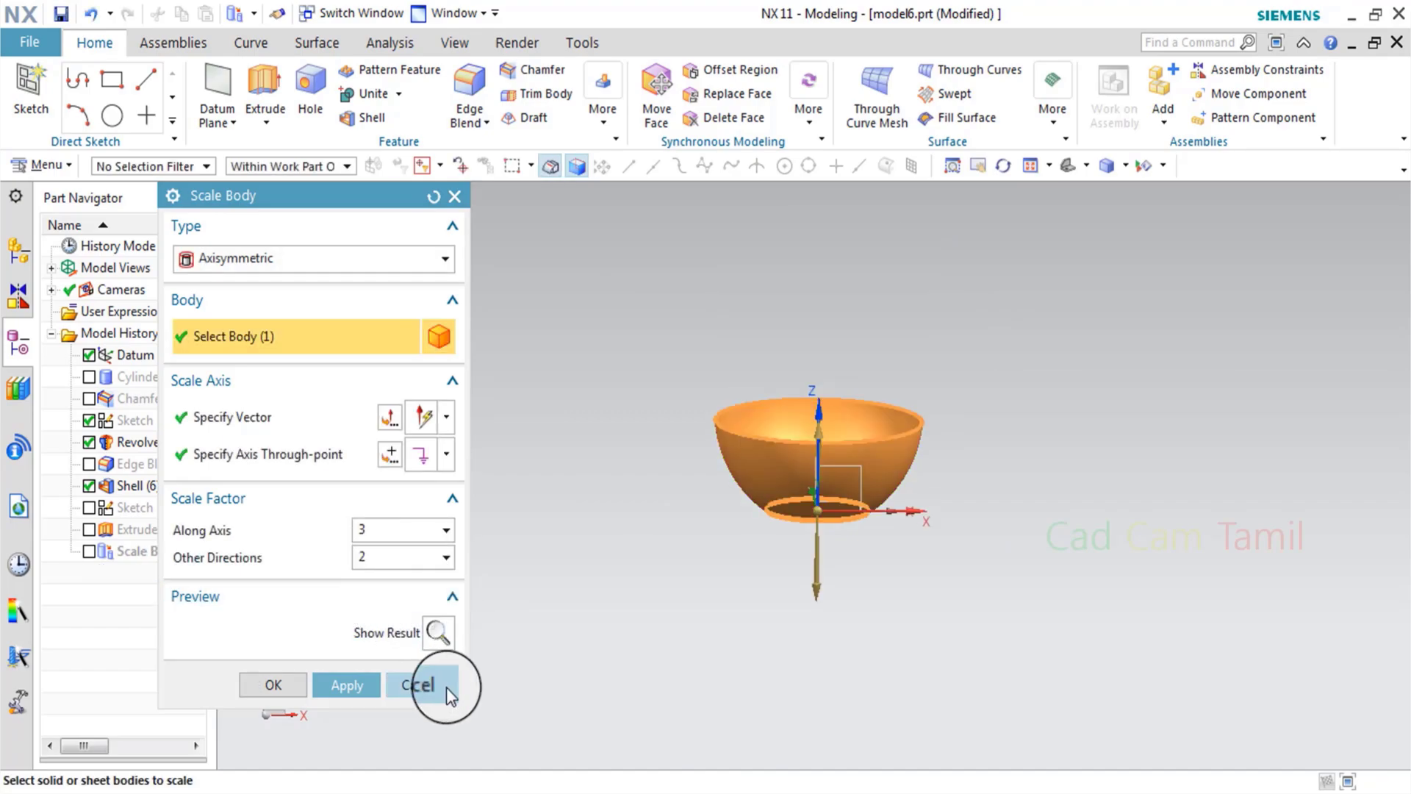
{"action": "left_click", "coordinate": [449, 631]}
{"action": "middle_click_drag", "start_coordinate": [743, 441], "coordinate": [712, 447]}
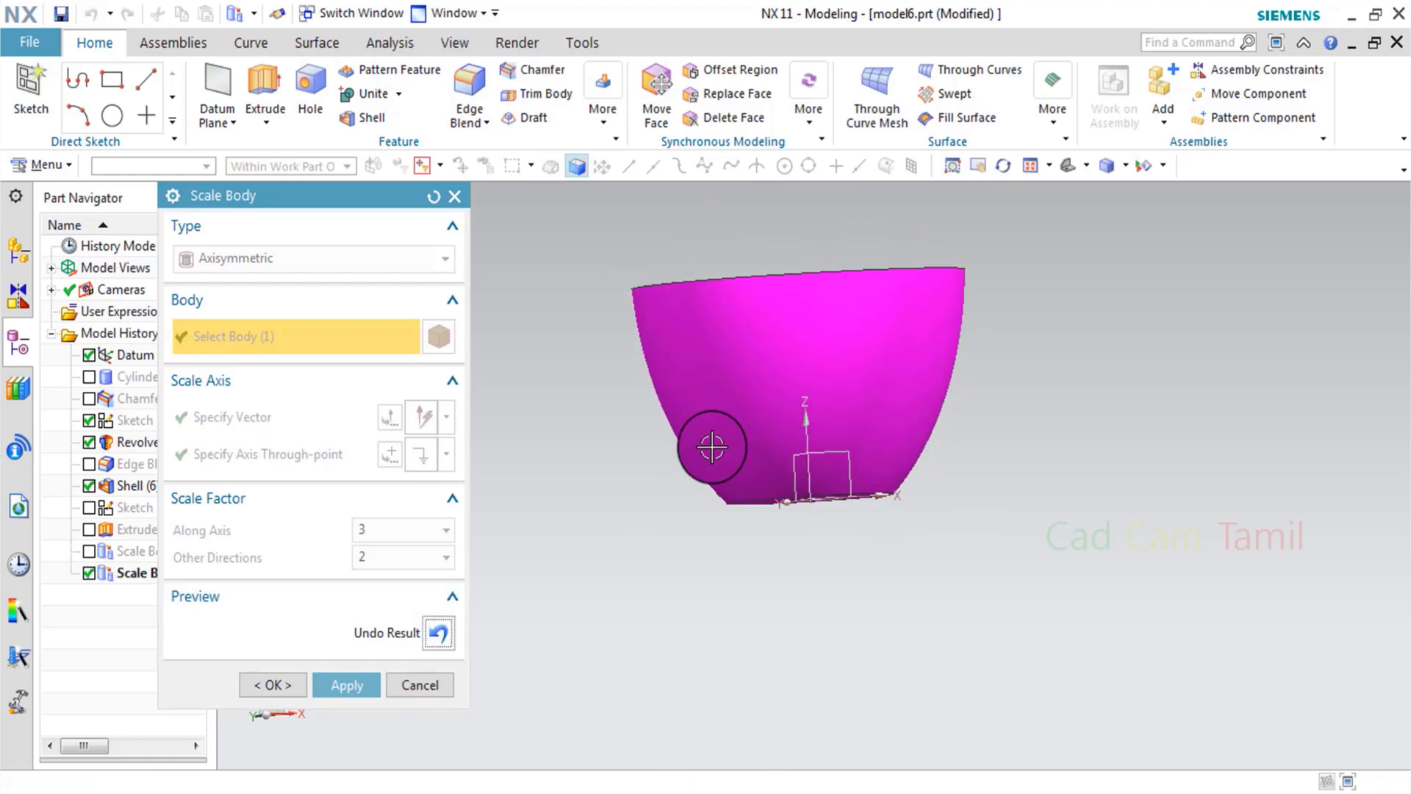
{"action": "left_click", "coordinate": [440, 631]}
{"action": "middle_click", "coordinate": [645, 558]}
{"action": "middle_click_drag", "start_coordinate": [961, 471], "coordinate": [976, 523]}
{"action": "key", "text": "ctrl+alt+f"}
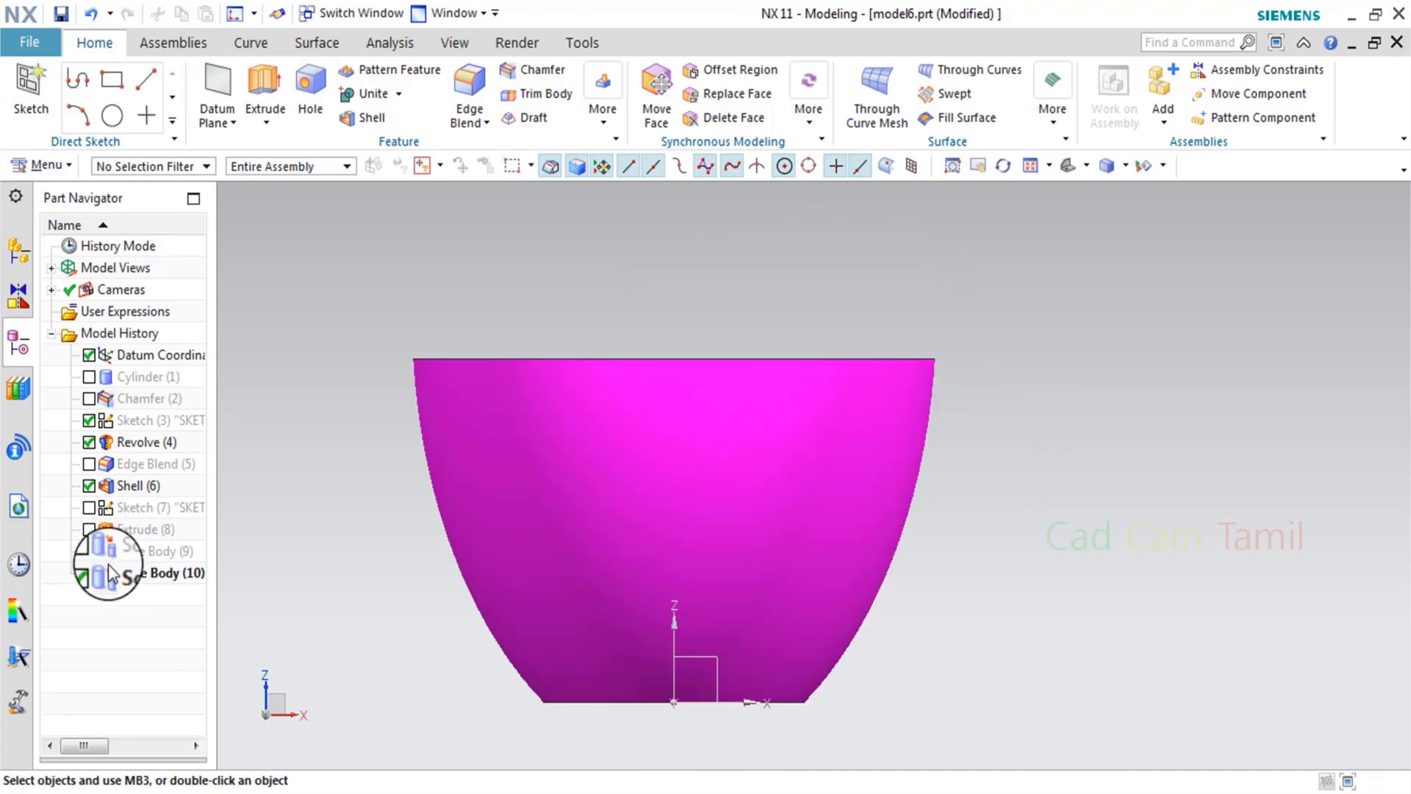
- Compare the bowl with and without Scale Body (10) by toggling its suppression repeatedly, leaving the feature suppressed
{"action": "left_click", "coordinate": [89, 573]}
{"action": "left_click", "coordinate": [89, 573]}
{"action": "left_click", "coordinate": [89, 572]}
{"action": "left_click", "coordinate": [89, 572]}
{"action": "left_click", "coordinate": [89, 573]}
{"action": "middle_click_drag", "start_coordinate": [620, 598], "coordinate": [709, 504]}
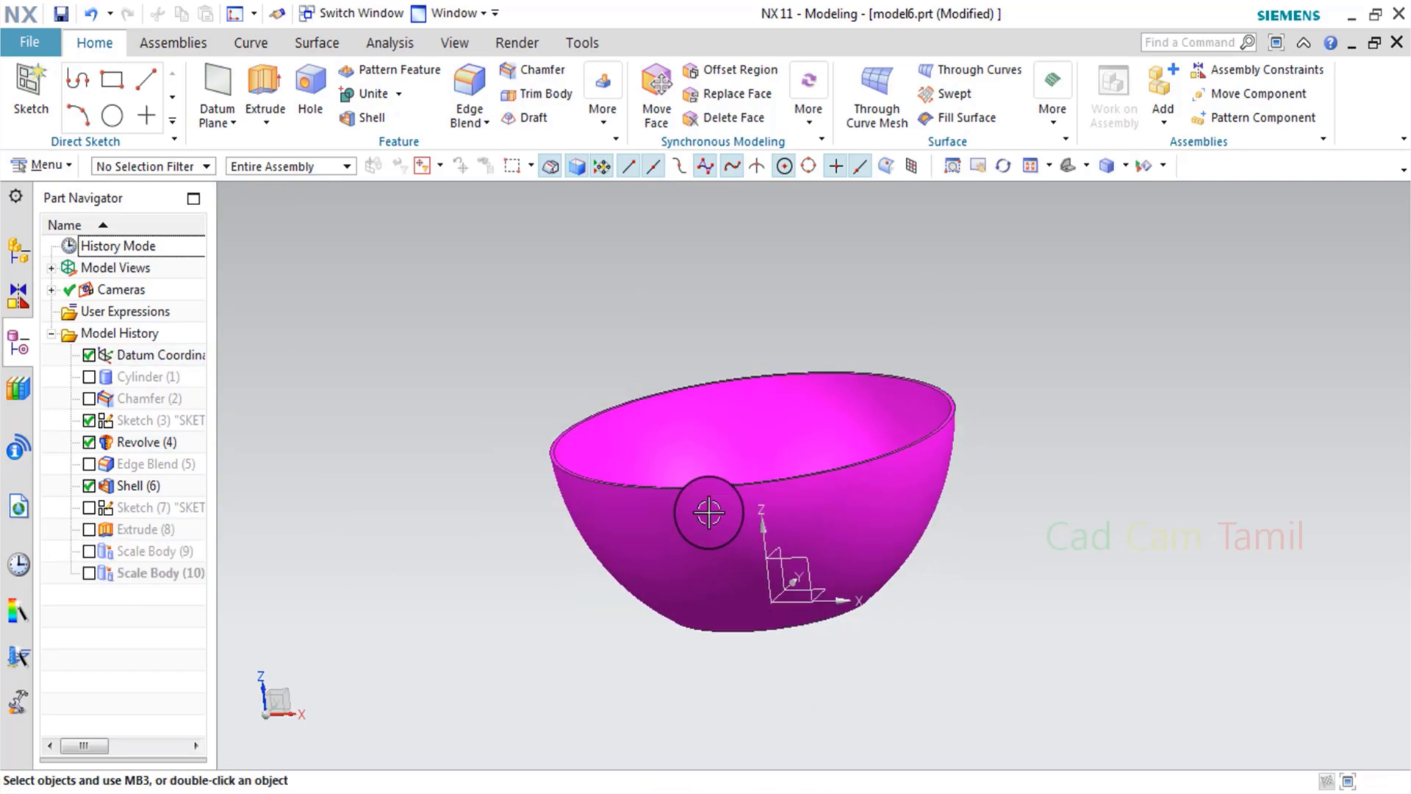
- Replace the bowl with the extruded block using feature suppression, and start Scale Body with the General type
{"action": "left_click", "coordinate": [128, 536]}
{"action": "left_click", "coordinate": [603, 110]}
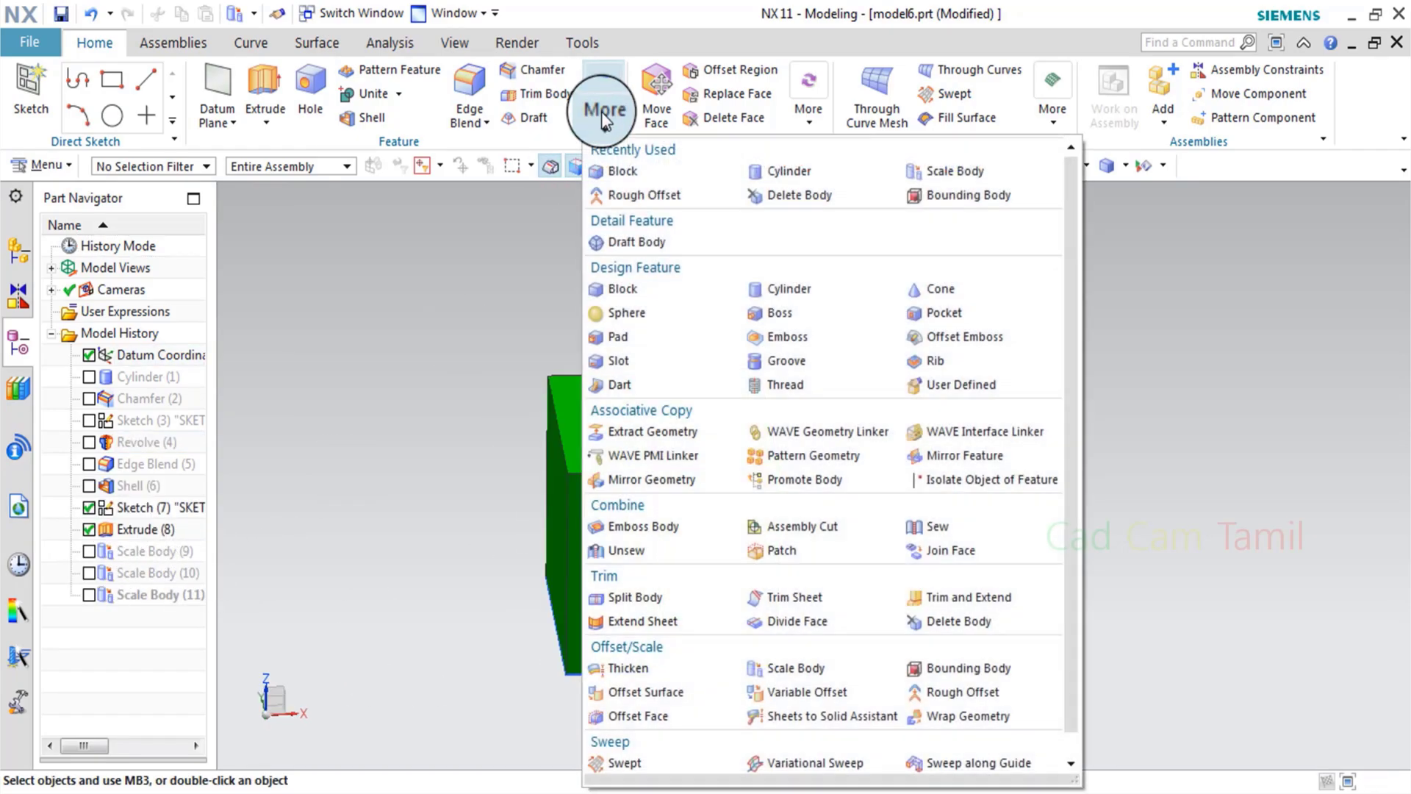
{"action": "left_click", "coordinate": [907, 167]}
{"action": "left_click", "coordinate": [367, 261]}
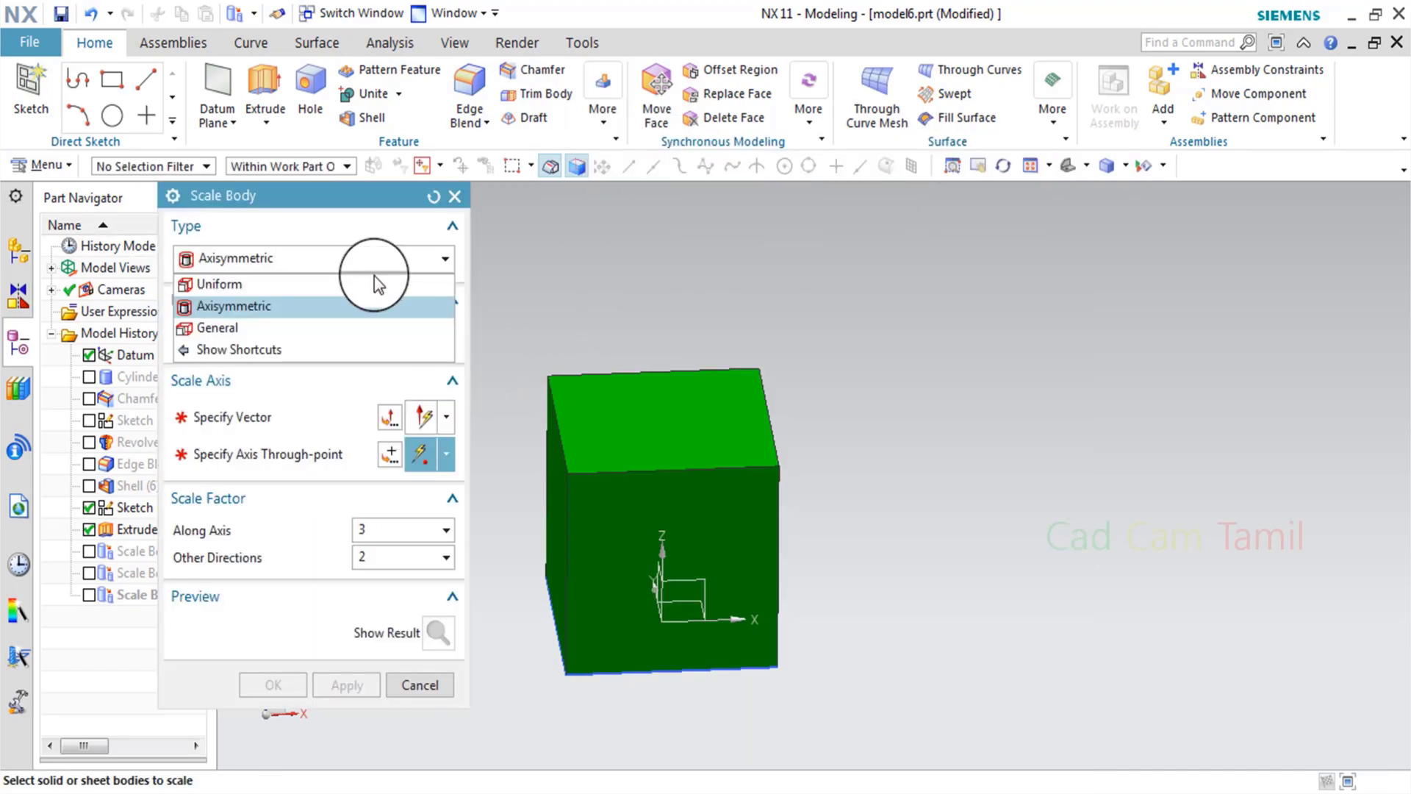
{"action": "left_click", "coordinate": [294, 325]}
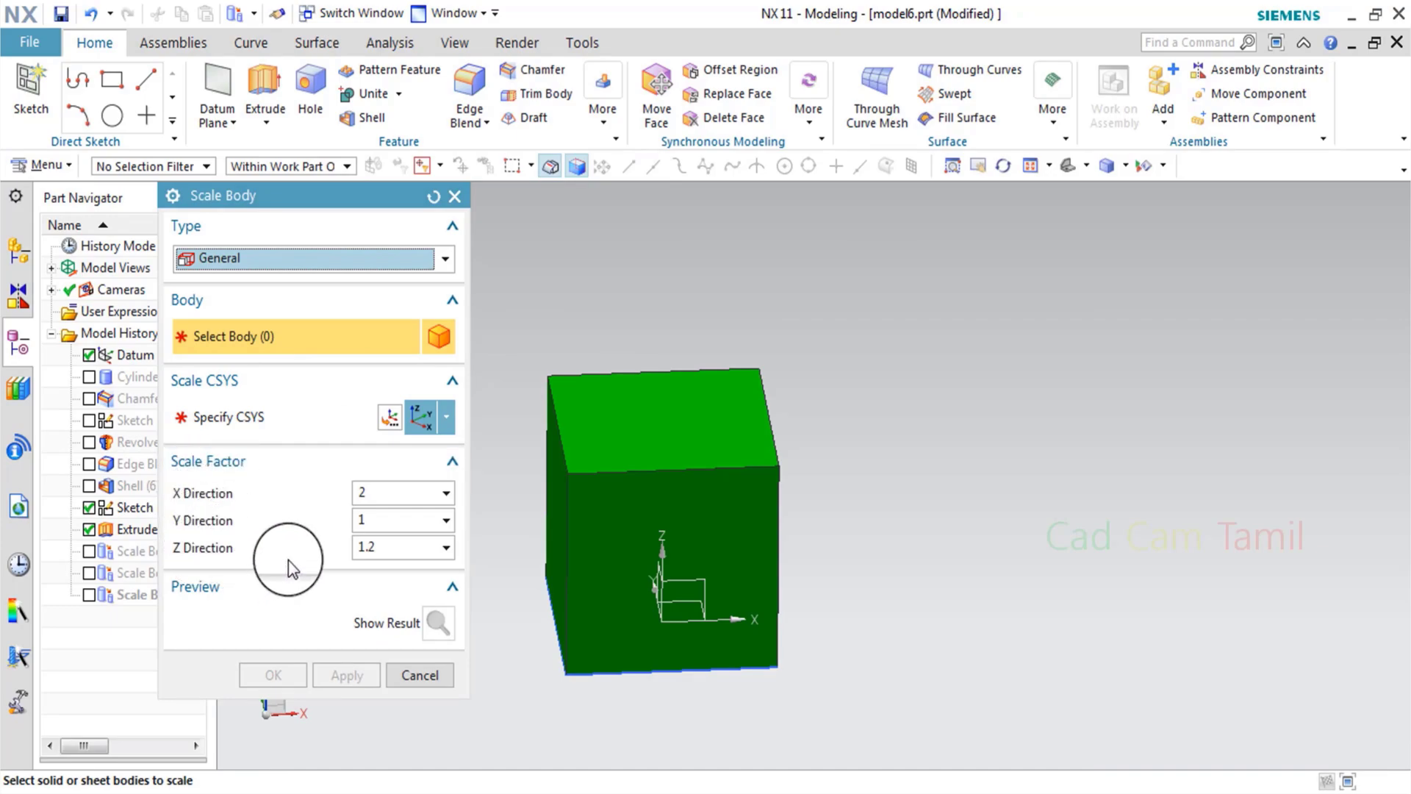
{"action": "middle_click_drag", "start_coordinate": [671, 564], "coordinate": [747, 505]}
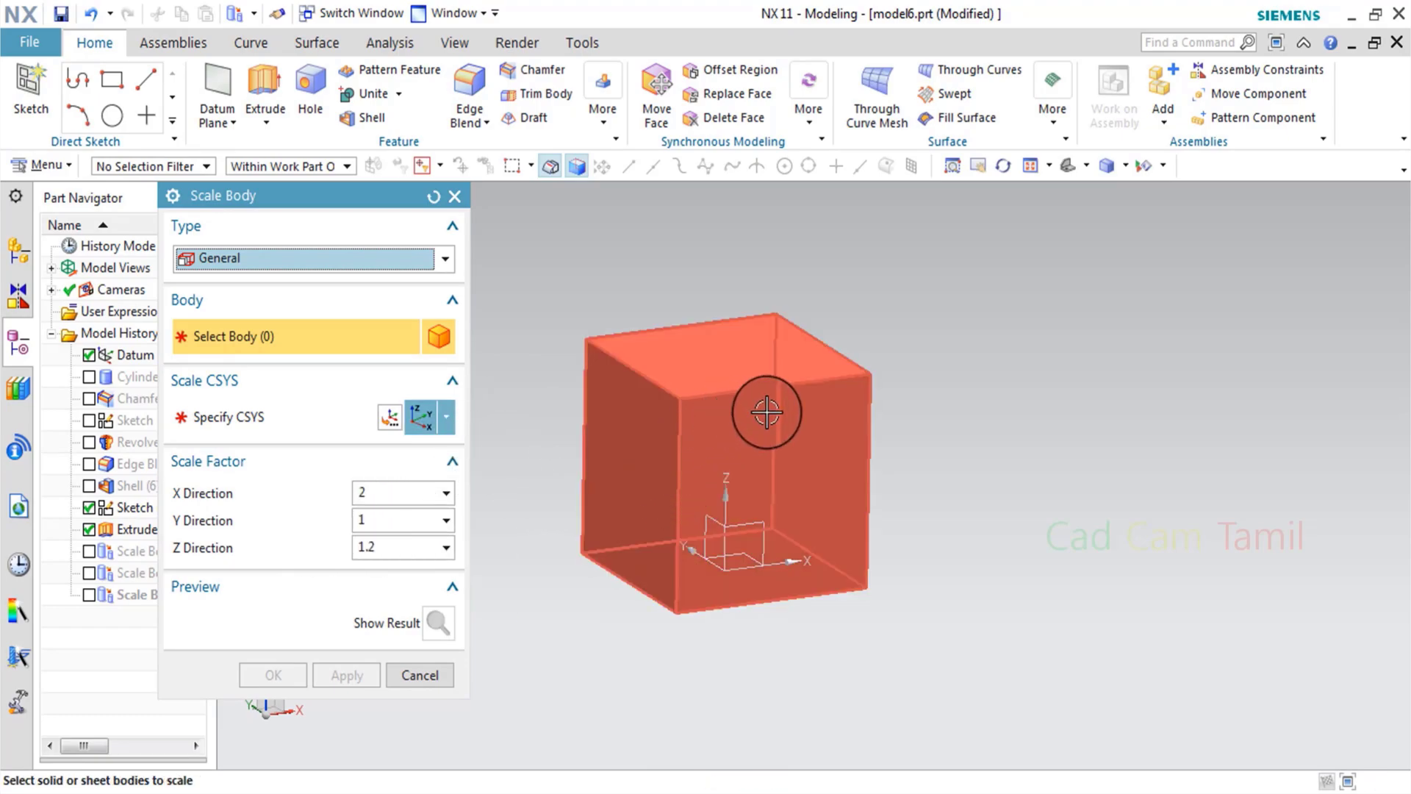
{"action": "middle_click_drag", "start_coordinate": [866, 447], "coordinate": [832, 476]}
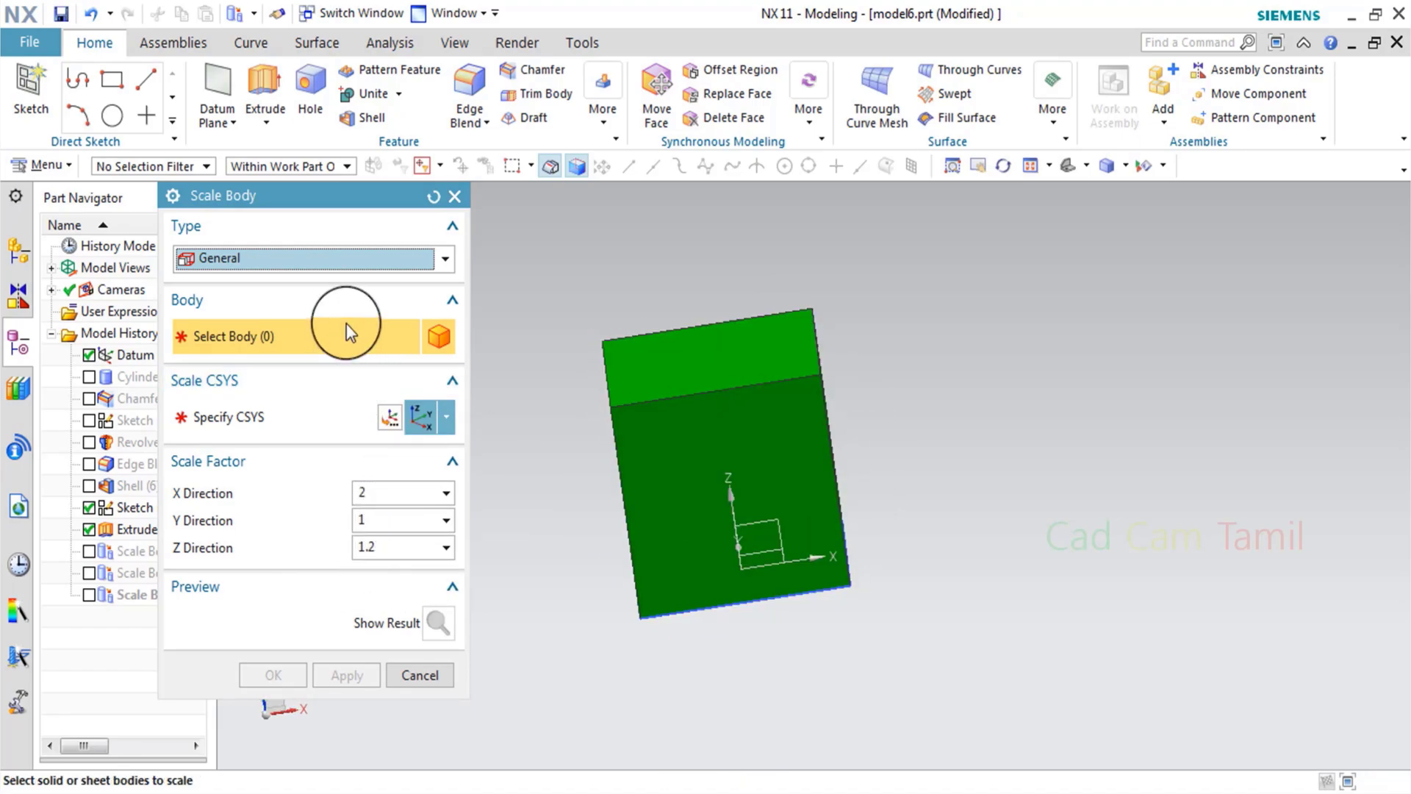
- Scale the extruded block with factors of 2 in X, 5 in Y and 2 in Z, previewing before accepting
{"action": "left_click", "coordinate": [386, 548]}
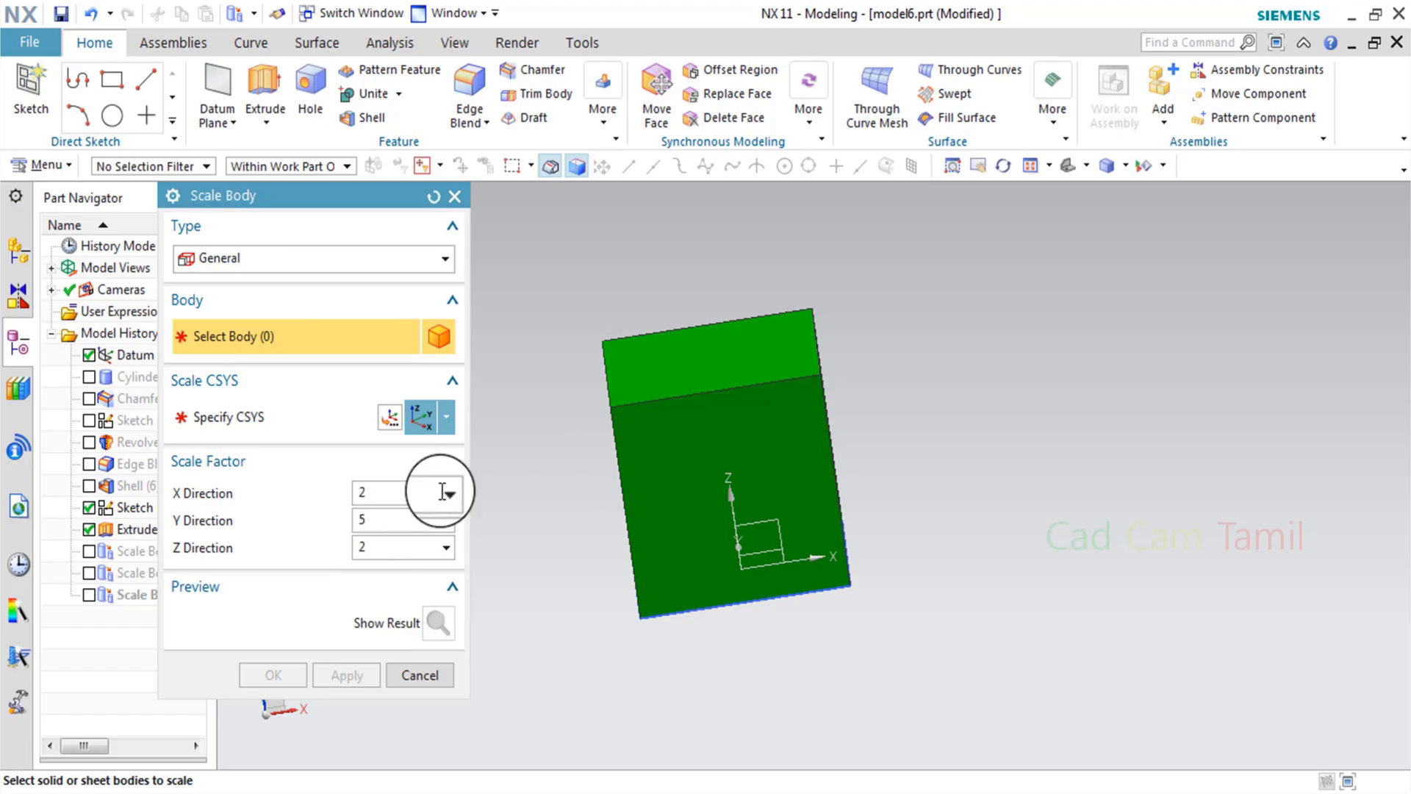
{"action": "left_click", "coordinate": [673, 525]}
{"action": "left_click", "coordinate": [439, 623]}
{"action": "middle_click_drag", "start_coordinate": [562, 597], "coordinate": [662, 580]}
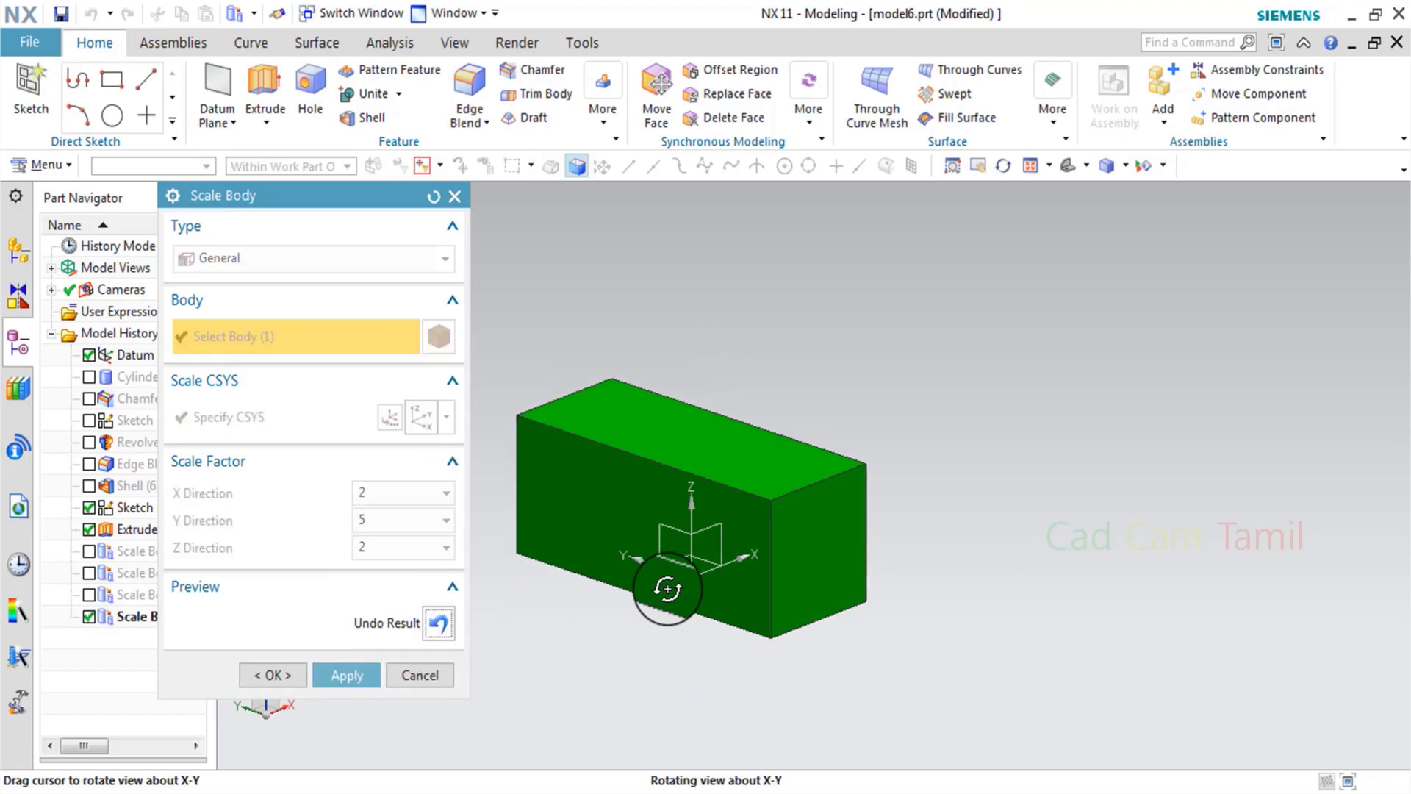
{"action": "left_click", "coordinate": [271, 674]}
- Inspect the scaled block and suppress its Scale Body (12) feature to compare it with the original block
{"action": "scroll", "coordinate": [513, 520], "scroll_direction": "up", "scroll_amount": 5}
{"action": "scroll", "coordinate": [513, 519], "scroll_direction": "down", "scroll_amount": 5}
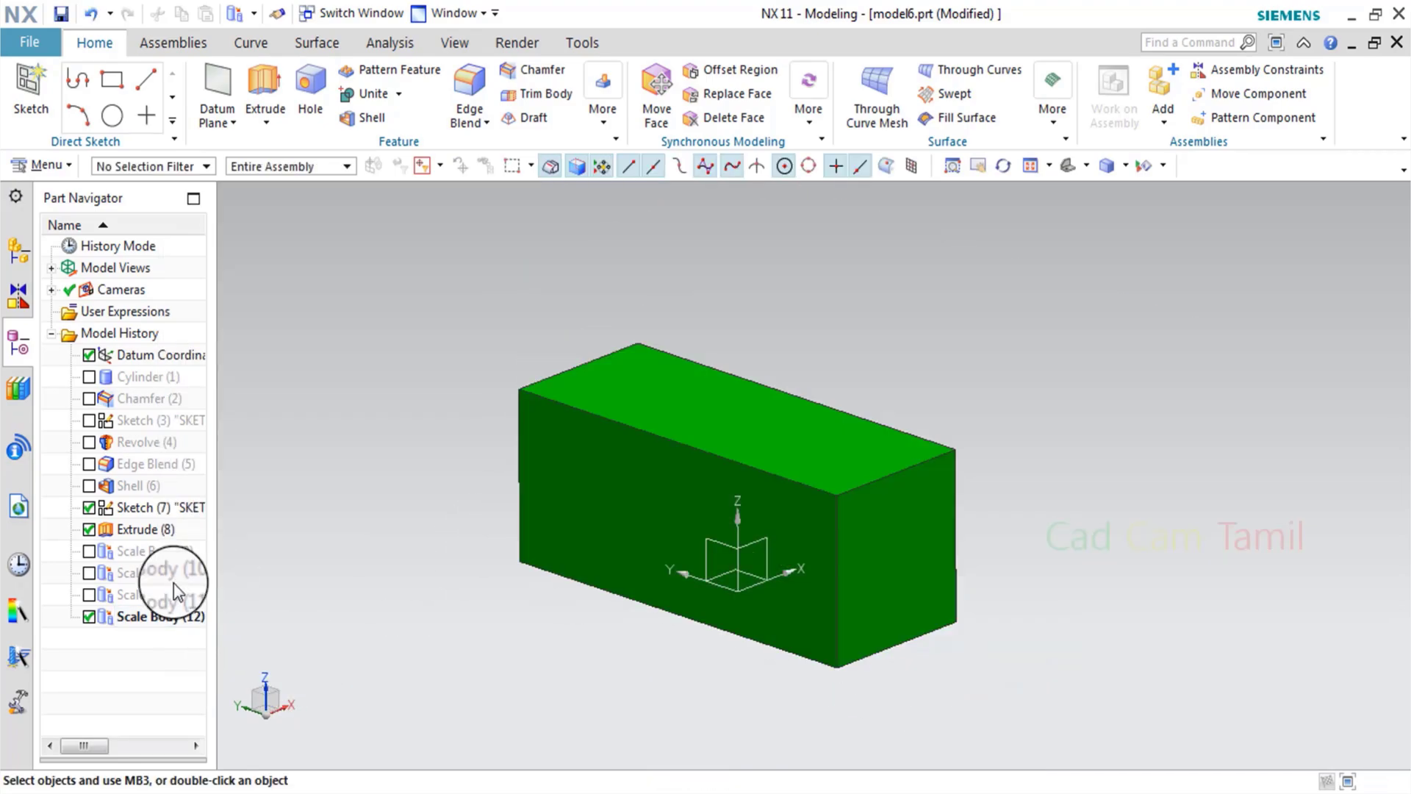
{"action": "left_click", "coordinate": [89, 616]}
{"action": "scroll", "coordinate": [661, 619], "scroll_direction": "up", "scroll_amount": 2}
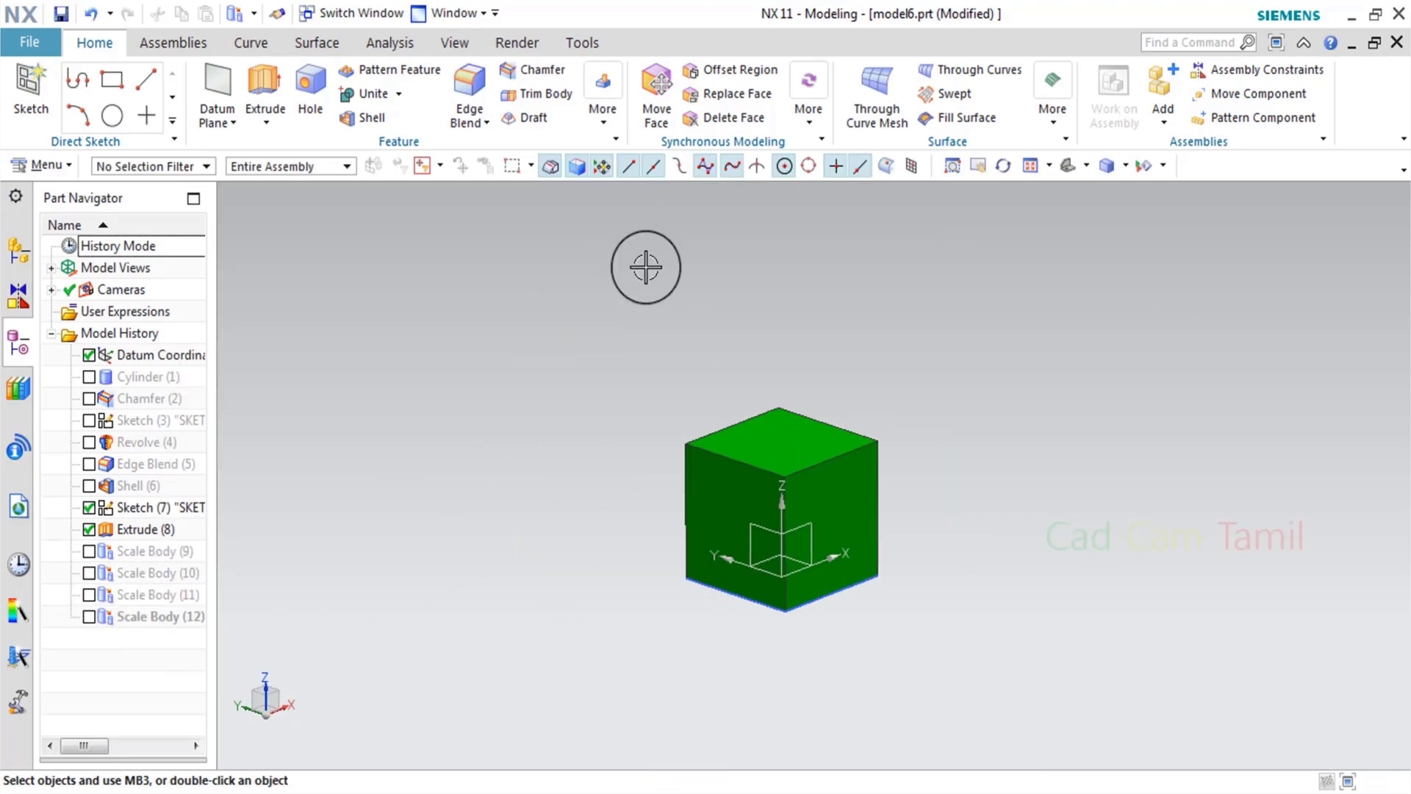